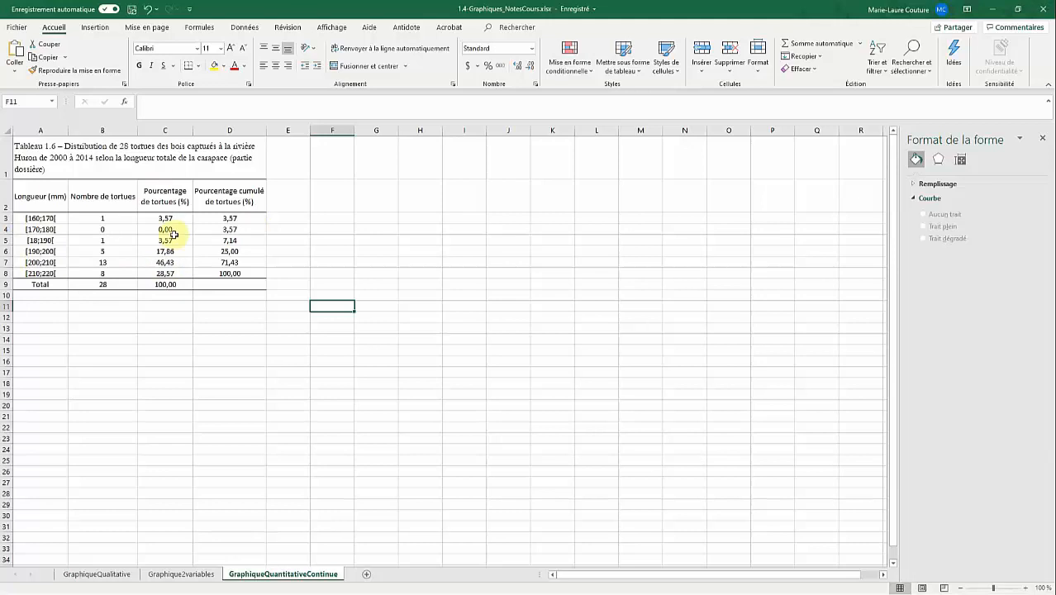
{"action": "left_click", "coordinate": [161, 338]}
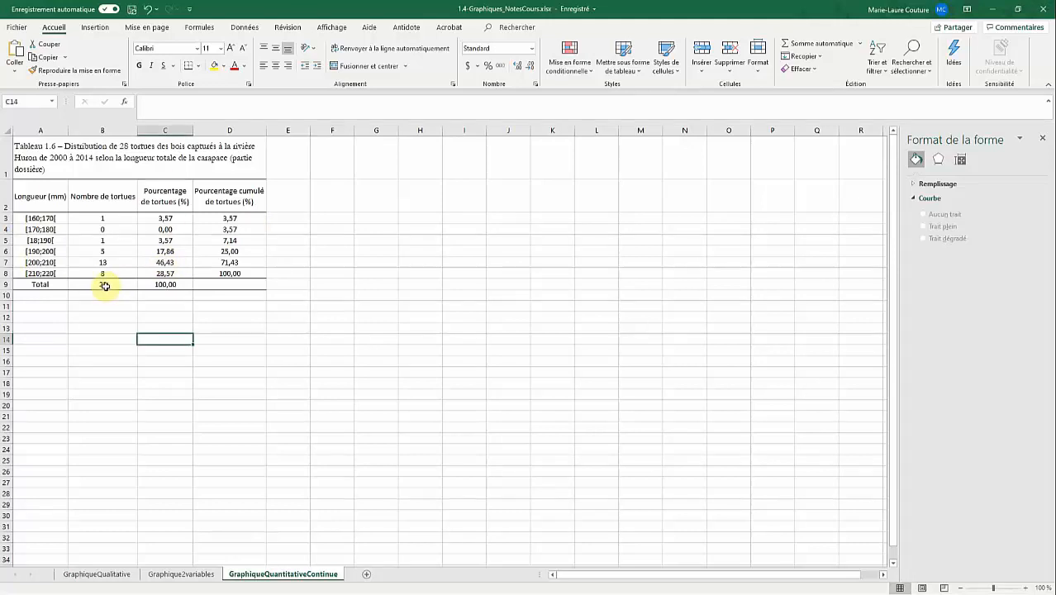
{"action": "left_click", "coordinate": [45, 199]}
{"action": "left_click_drag", "start_coordinate": [52, 225], "coordinate": [51, 273]}
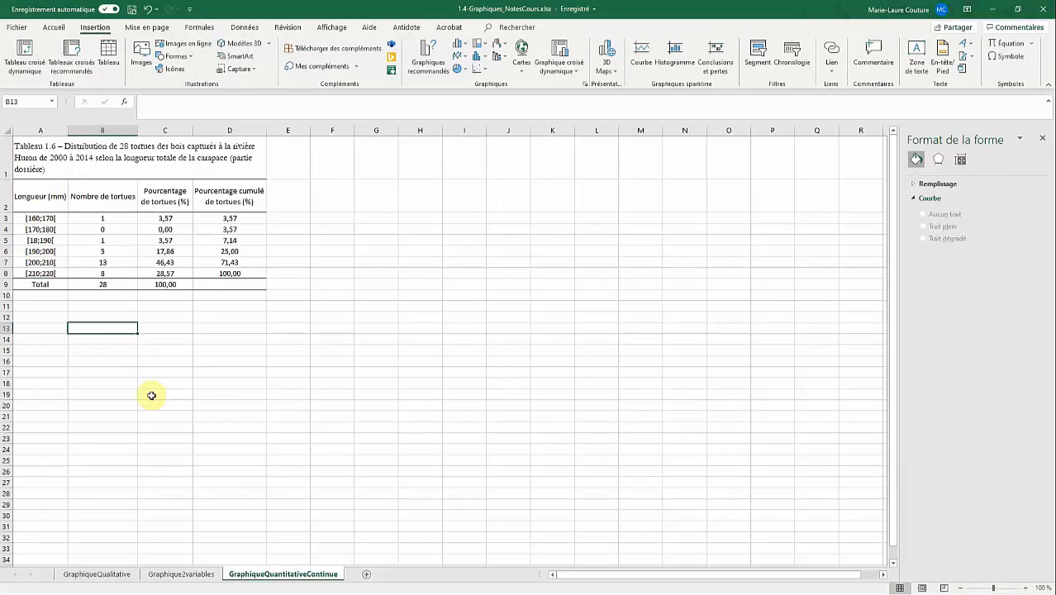
{"action": "left_click", "coordinate": [40, 218]}
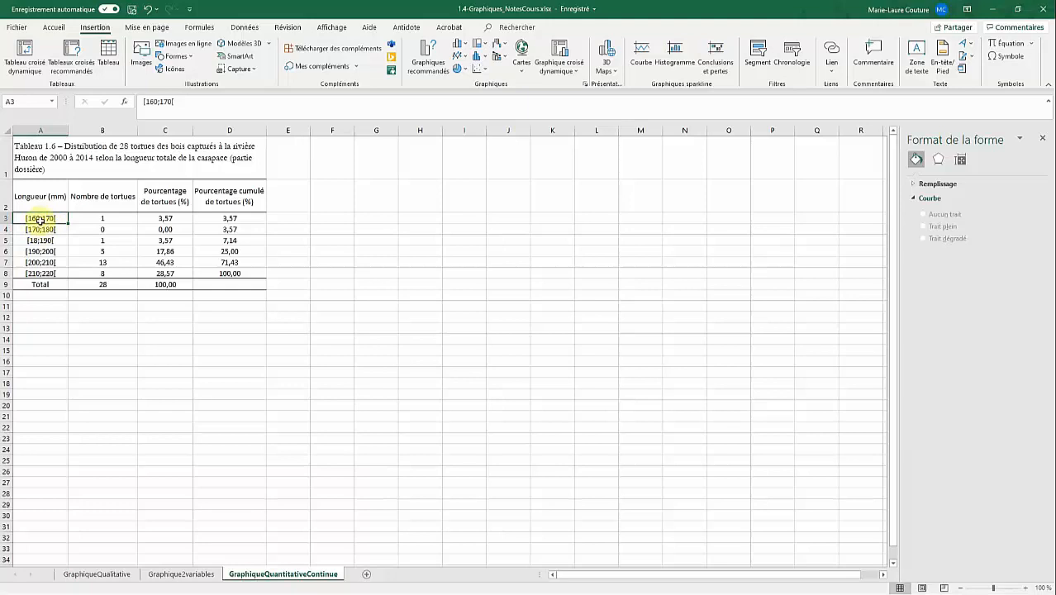
{"action": "left_click", "coordinate": [56, 337]}
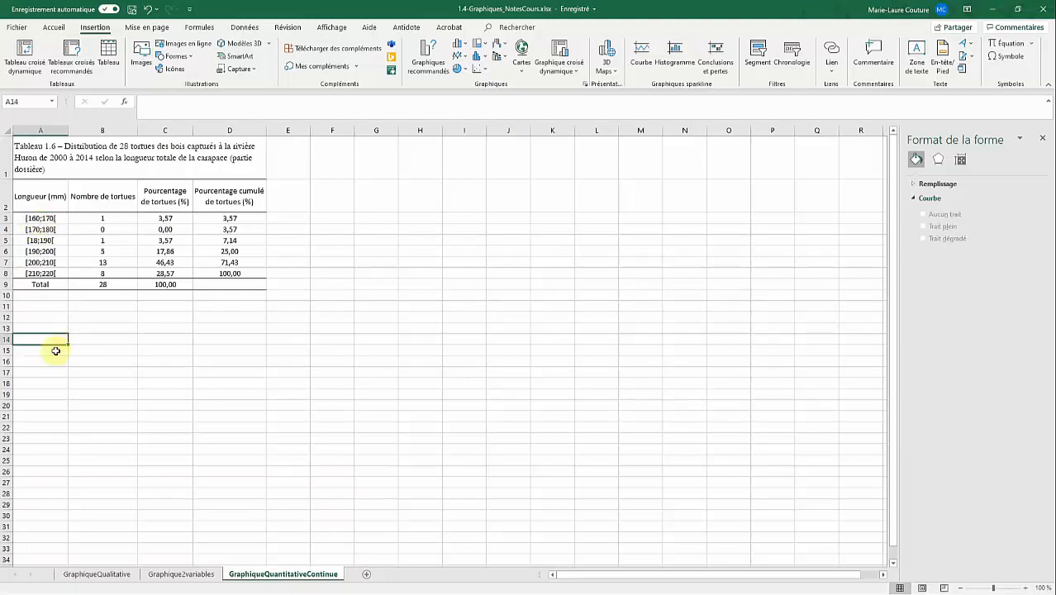
Enter the class midpoints 165 to 215 in increments of 10 in cells A13 to A18
{"action": "left_click", "coordinate": [43, 319]}
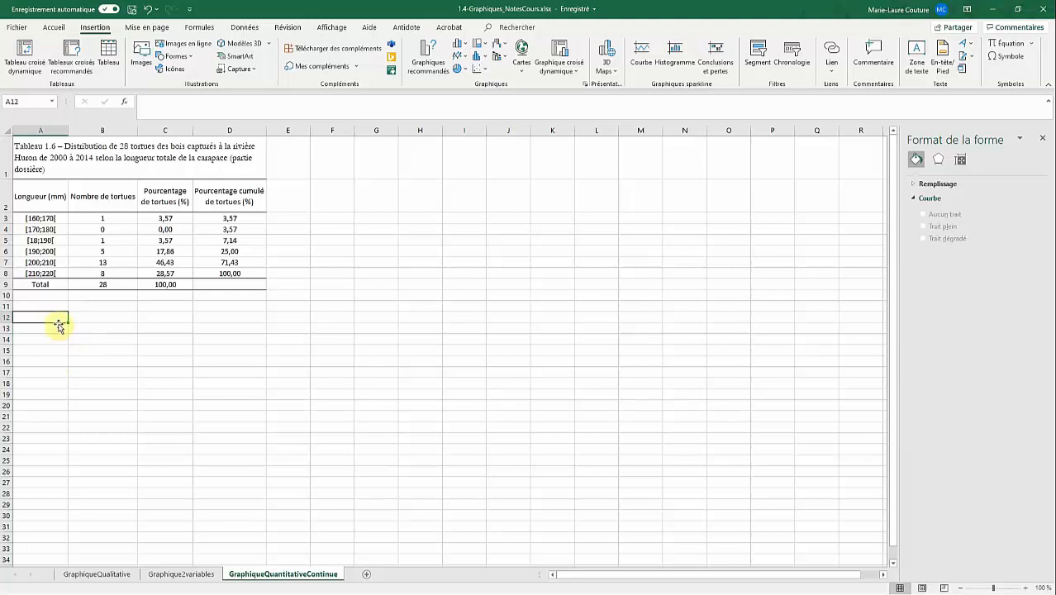
{"action": "left_click", "coordinate": [52, 329]}
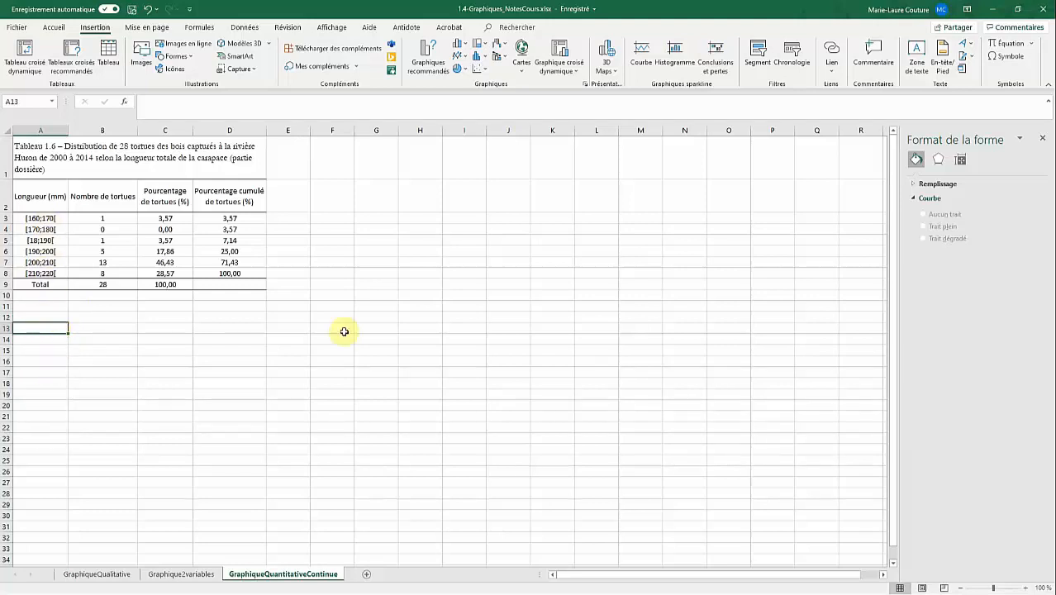
{"action": "type", "text": "165"}
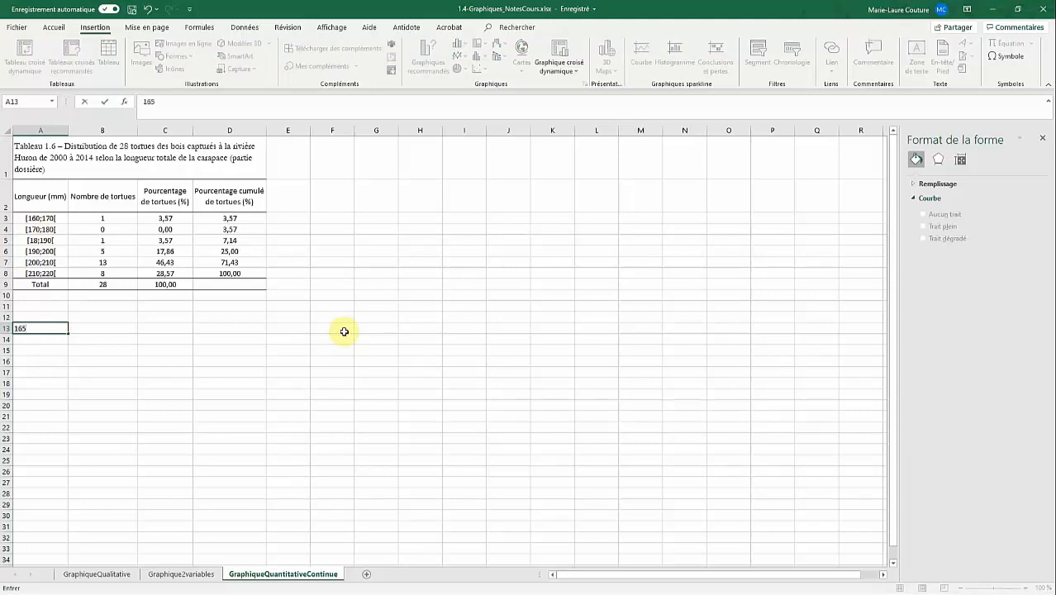
{"action": "key", "text": "Return"}
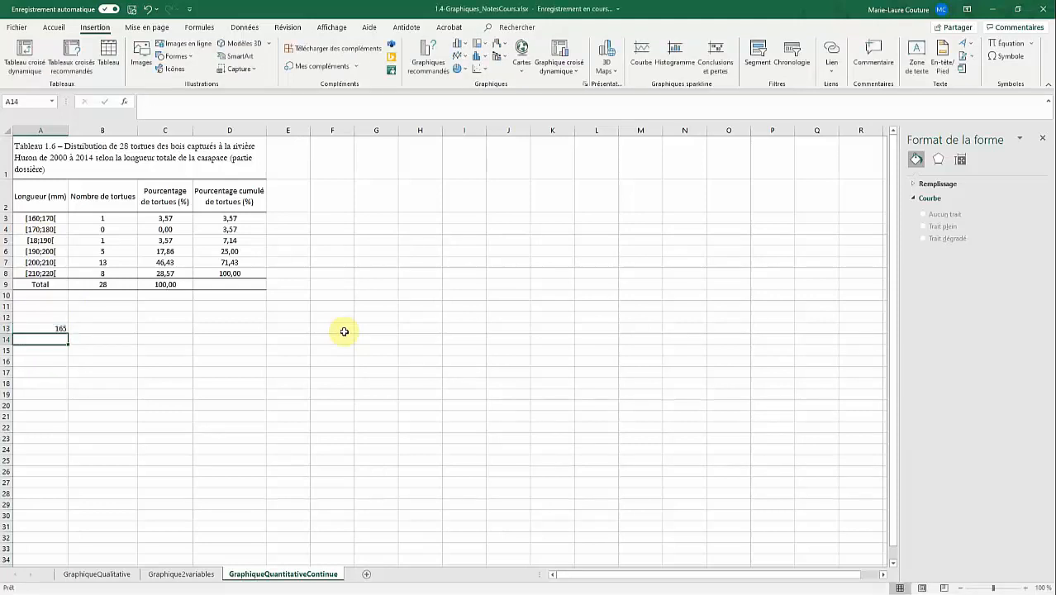
{"action": "type", "text": "175"}
{"action": "key", "text": "Return"}
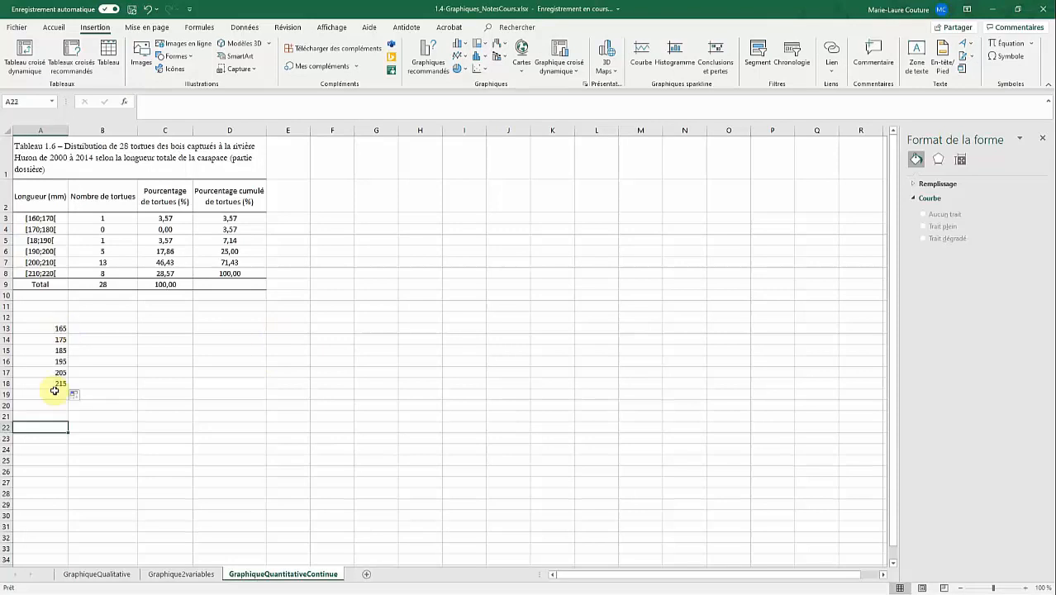
{"action": "left_click_drag", "start_coordinate": [64, 329], "coordinate": [62, 384]}
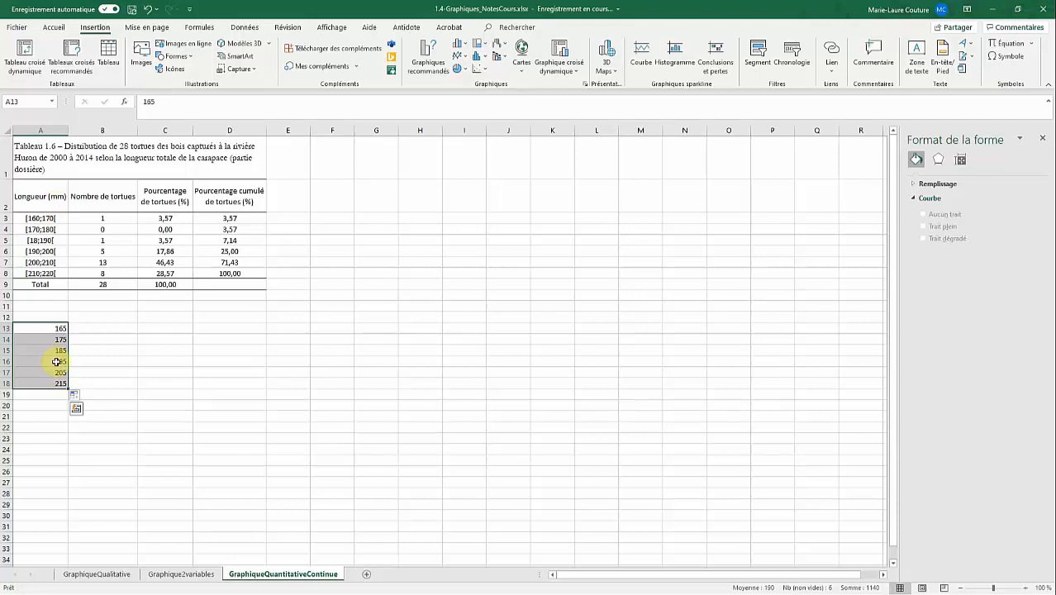
{"action": "left_click_drag", "start_coordinate": [124, 326], "coordinate": [125, 386]}
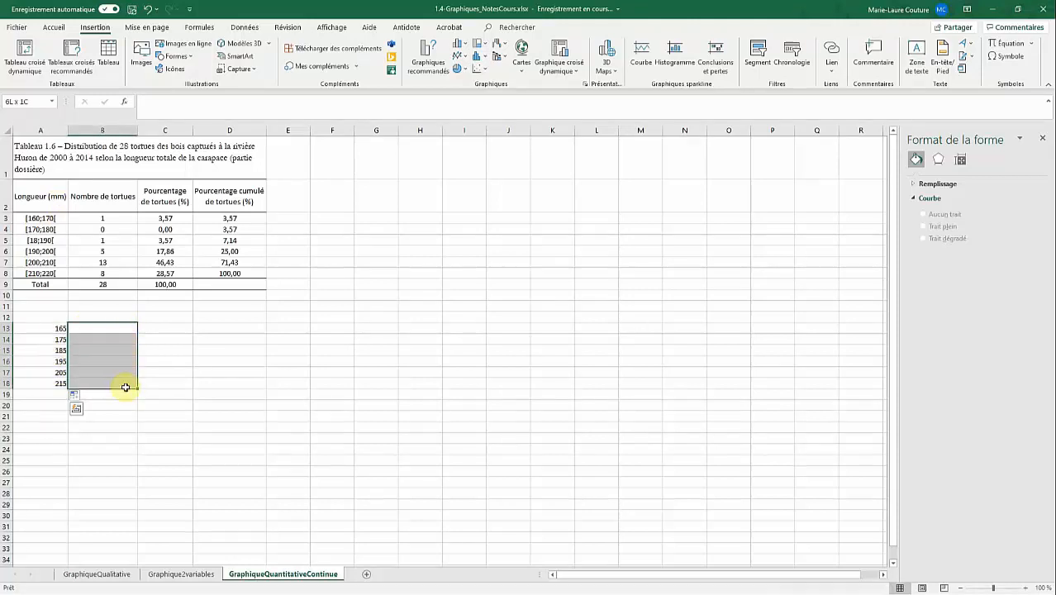
{"action": "left_click", "coordinate": [102, 198]}
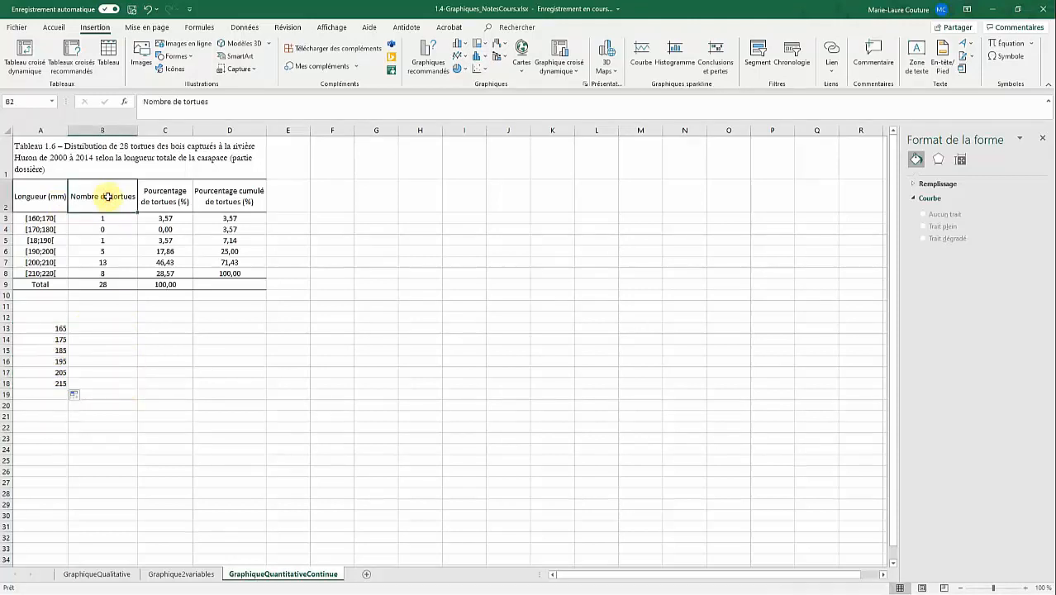
{"action": "left_click_drag", "start_coordinate": [180, 192], "coordinate": [179, 286]}
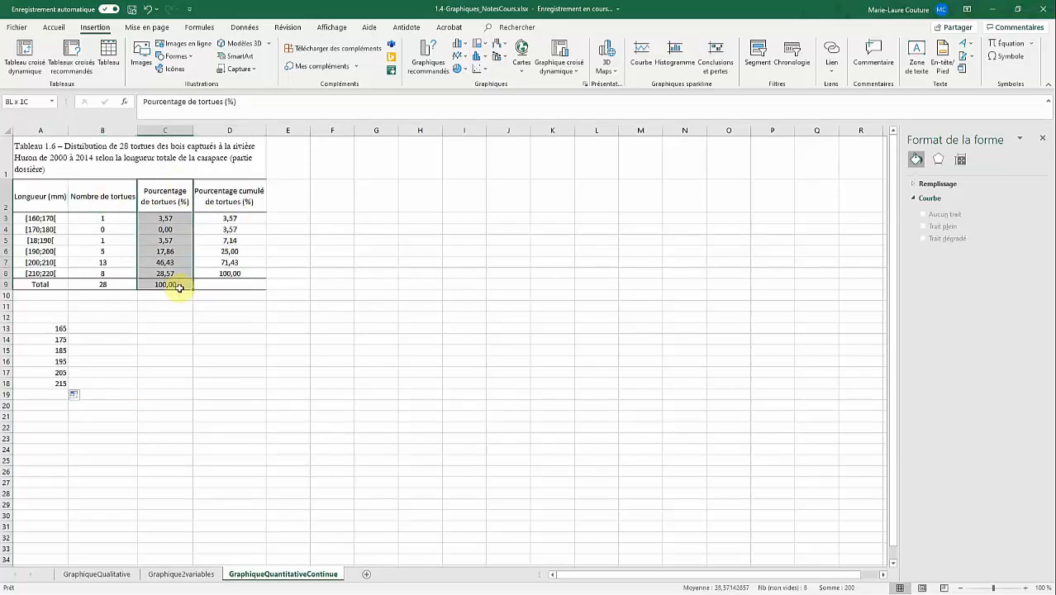
{"action": "left_click", "coordinate": [99, 350]}
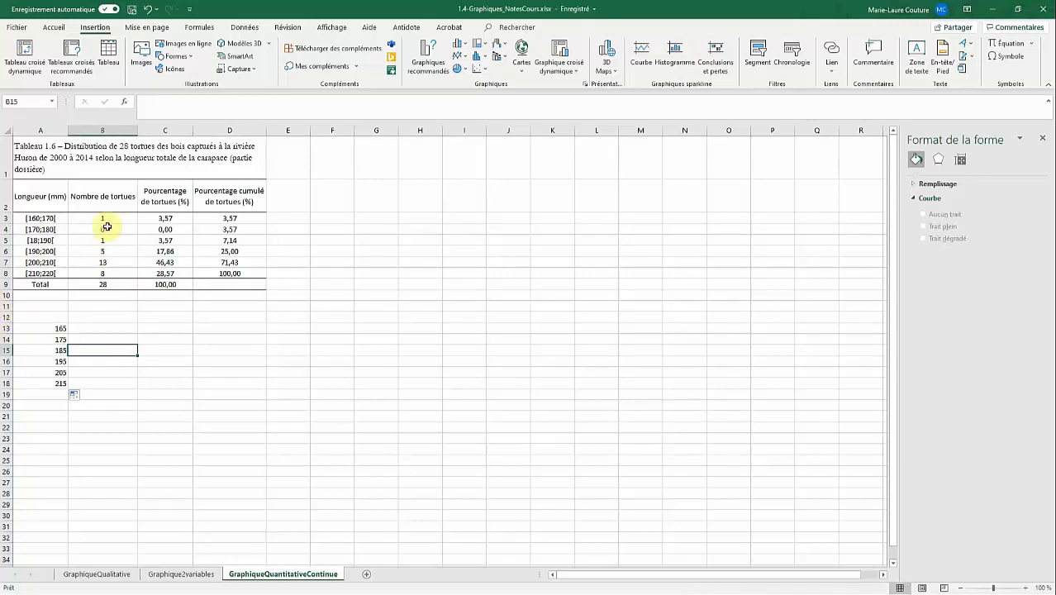
Copy the turtle counts of the six classes from B3:B8 and paste them as values starting at B13
{"action": "left_click_drag", "start_coordinate": [116, 217], "coordinate": [118, 274]}
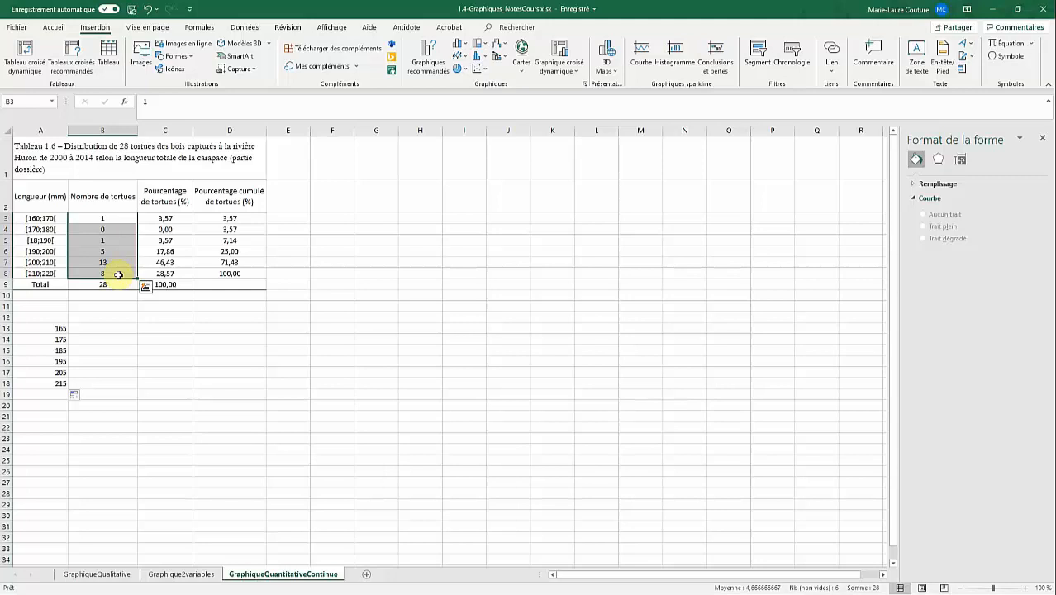
{"action": "right_click", "coordinate": [118, 274]}
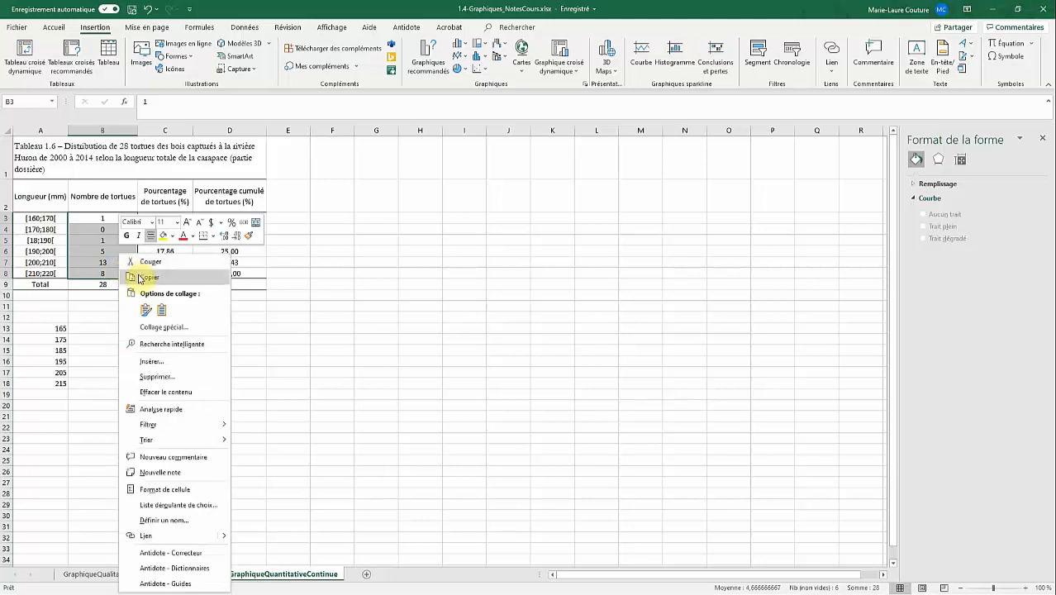
{"action": "left_click", "coordinate": [140, 279]}
{"action": "left_click", "coordinate": [109, 327]}
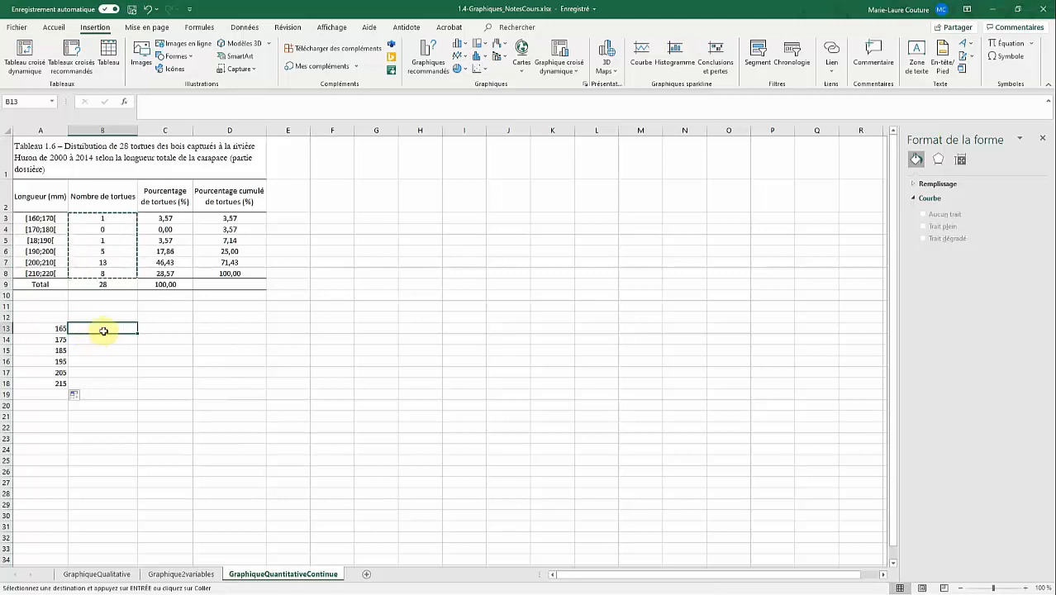
{"action": "left_click", "coordinate": [54, 27]}
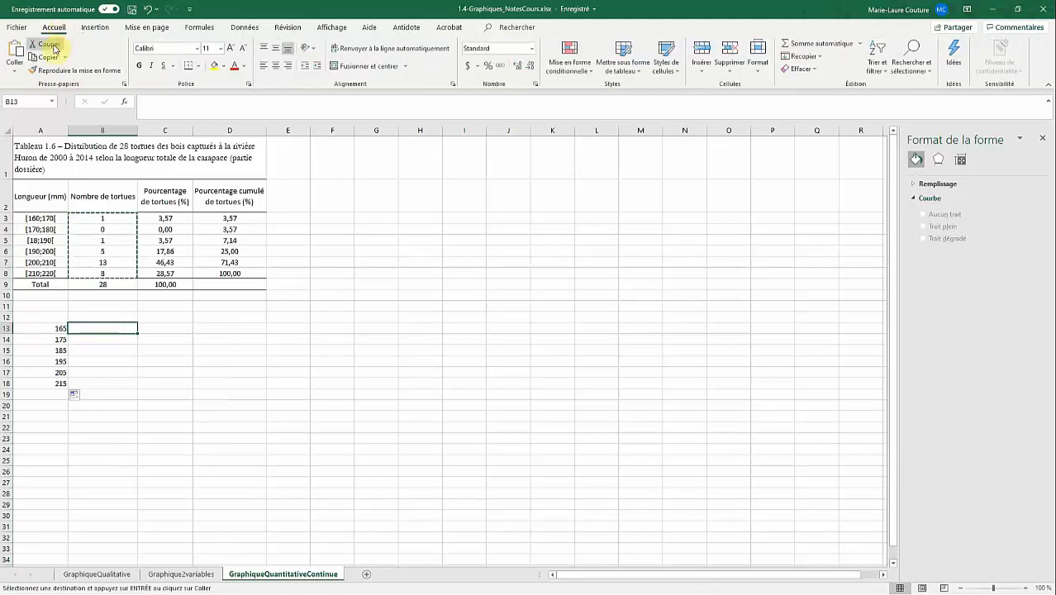
{"action": "left_click", "coordinate": [14, 74]}
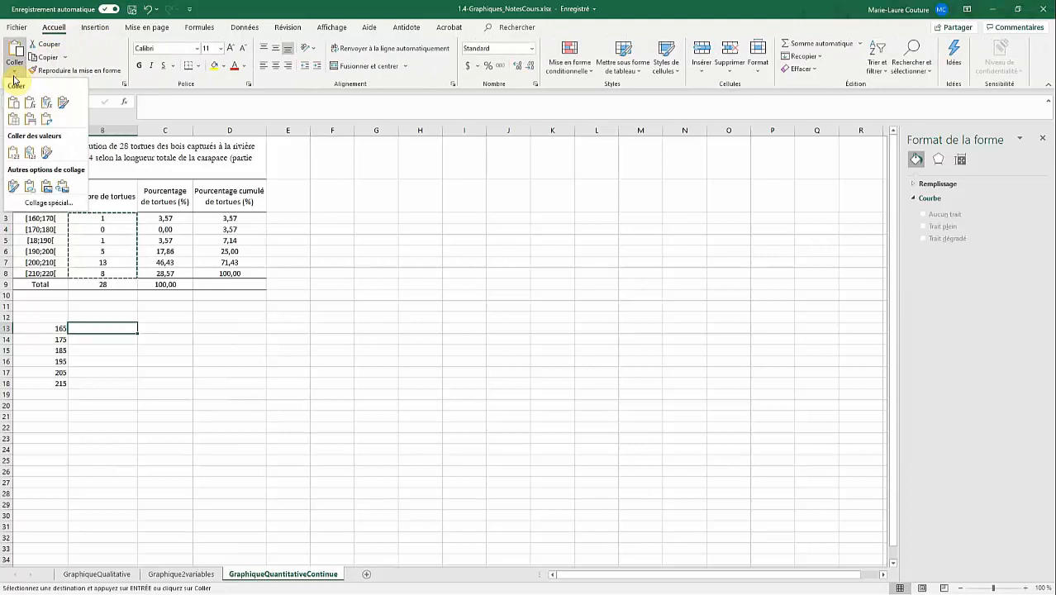
{"action": "left_click", "coordinate": [30, 155]}
{"action": "left_click", "coordinate": [164, 417]}
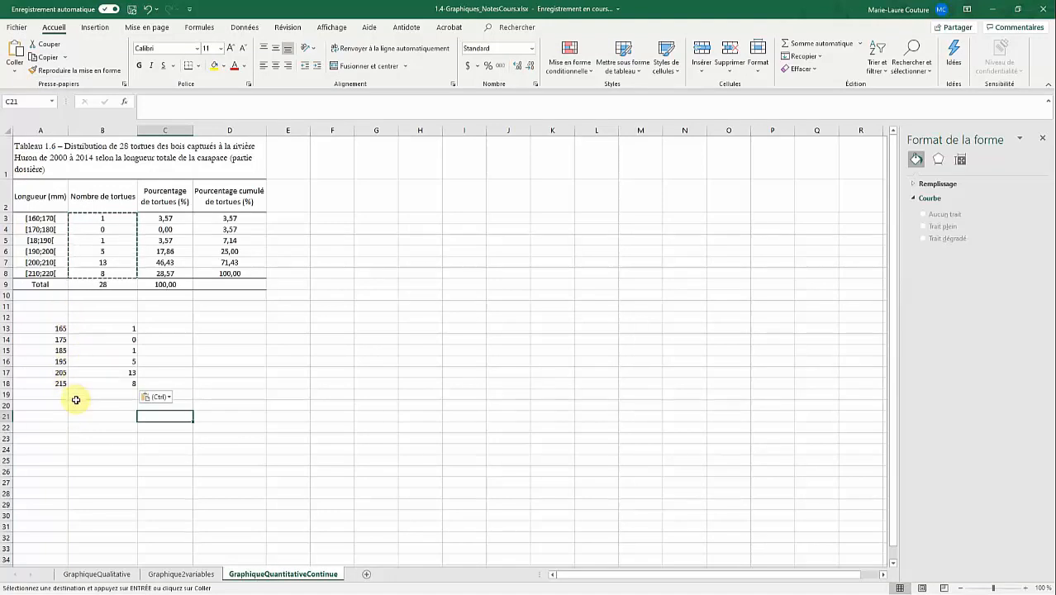
Add a count of 0 in B12 above the copied counts and another 0 in B19 below them
{"action": "double_click", "coordinate": [114, 317]}
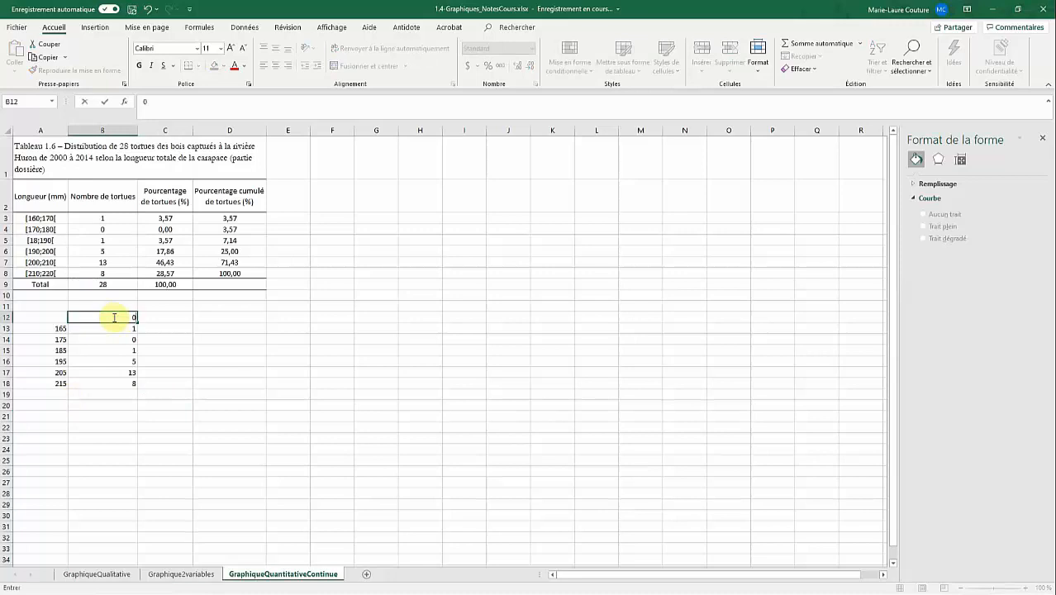
{"action": "key", "text": "Return"}
{"action": "key", "text": "Return"}
{"action": "key", "text": "Return"}
{"action": "key", "text": "Return"}
{"action": "key", "text": "Return"}
{"action": "key", "text": "Return"}
{"action": "key", "text": "Return"}
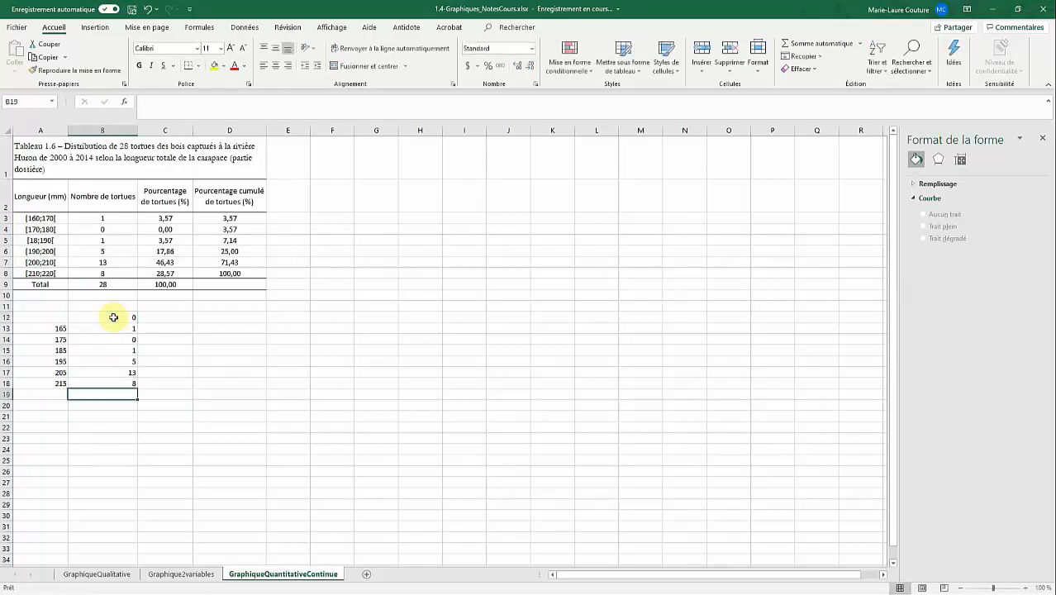
{"action": "type", "text": "0"}
{"action": "key", "text": "Return"}
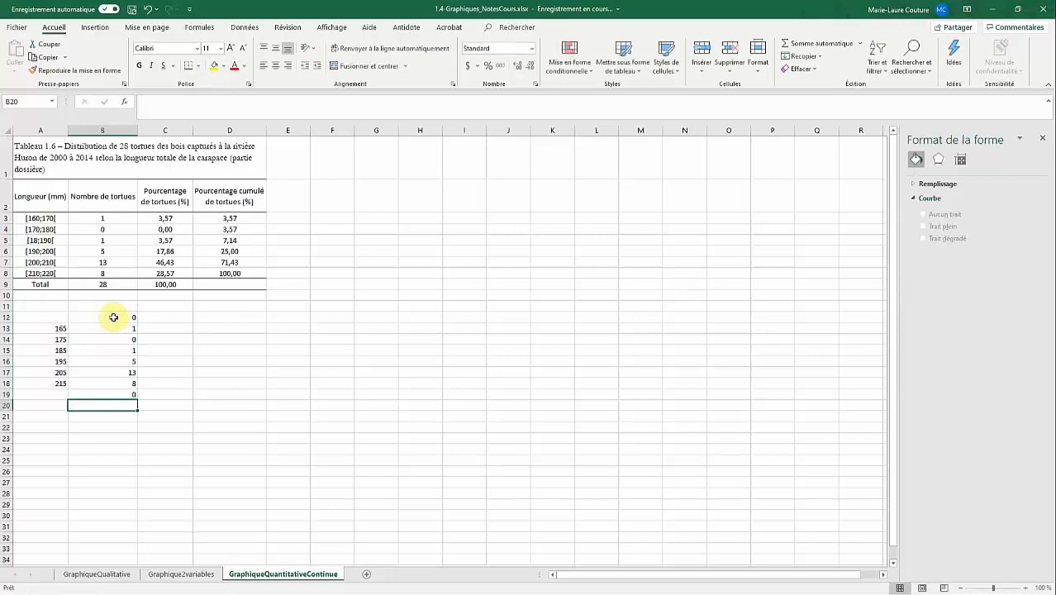
Complete the midpoint column with 225 in A19 and 155 in A12, beside the zero counts
{"action": "key", "text": "Up"}
{"action": "key", "text": "Left"}
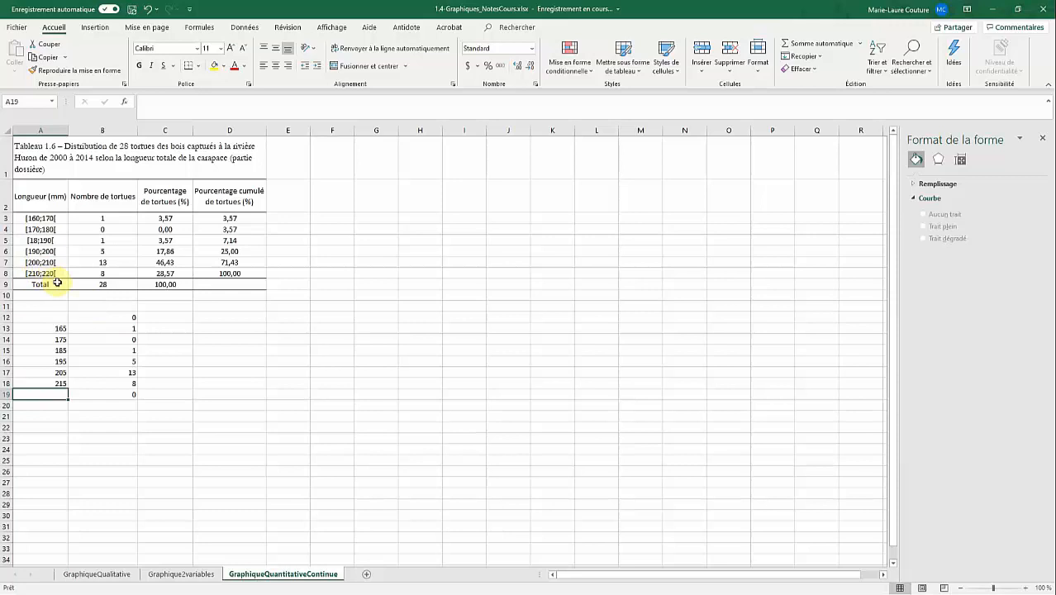
{"action": "double_click", "coordinate": [52, 395]}
{"action": "type", "text": "225"}
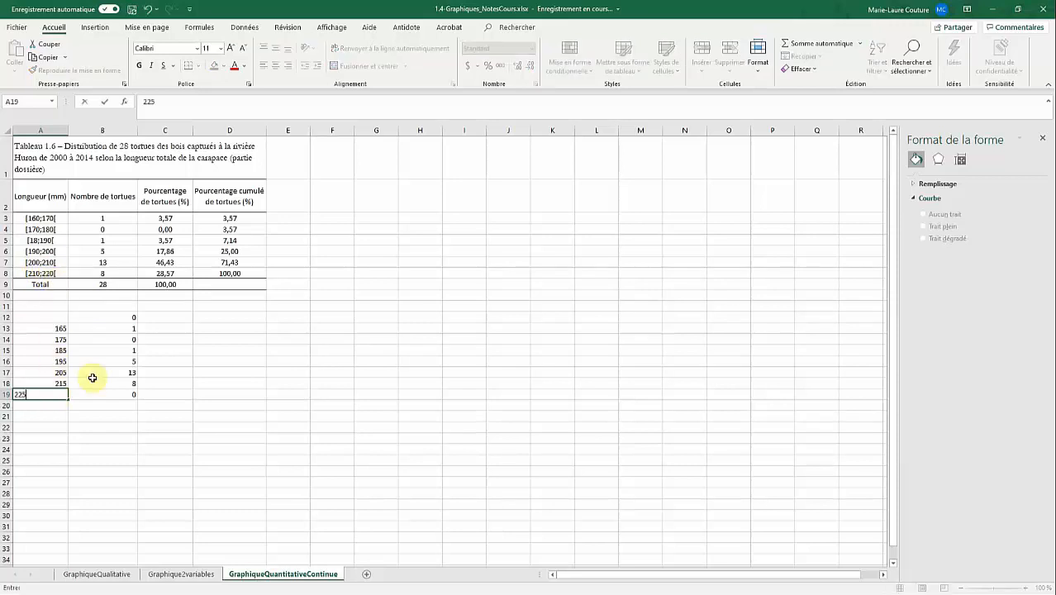
{"action": "key", "text": "Return"}
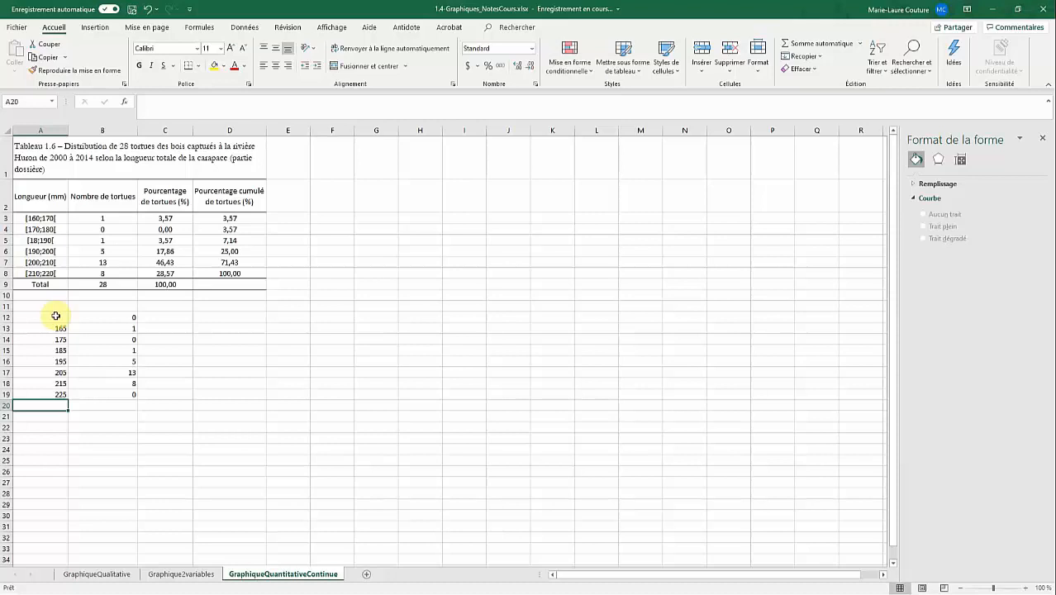
{"action": "left_click", "coordinate": [55, 315]}
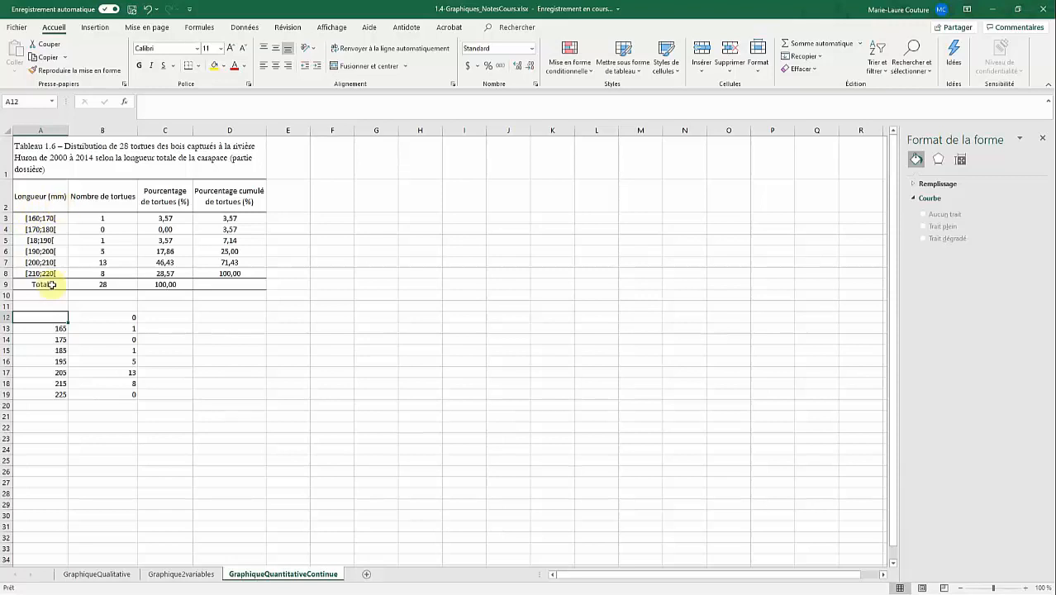
{"action": "double_click", "coordinate": [52, 316]}
{"action": "type", "text": "155"}
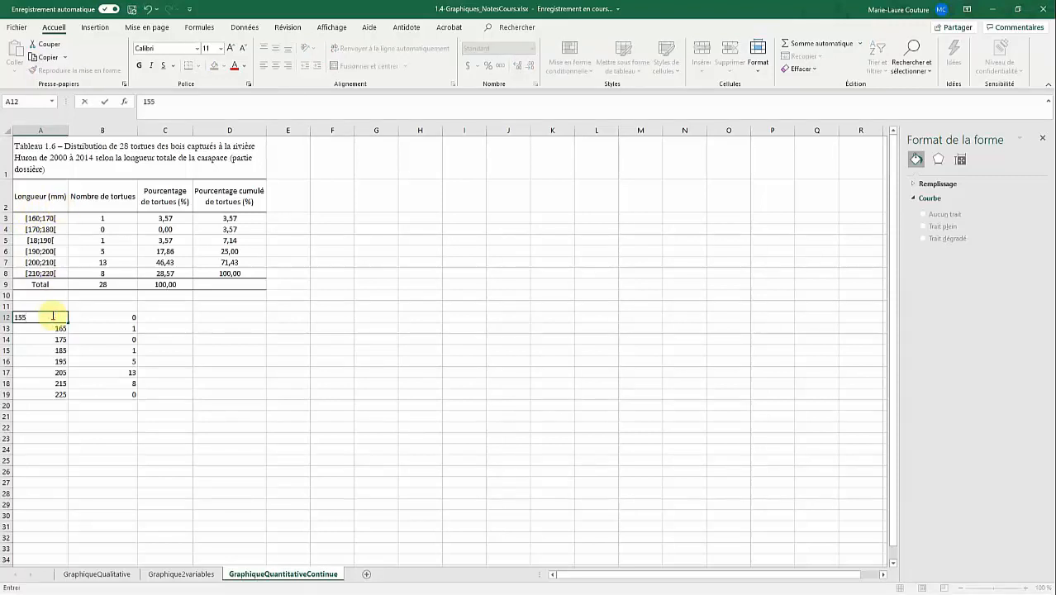
{"action": "key", "text": "Return"}
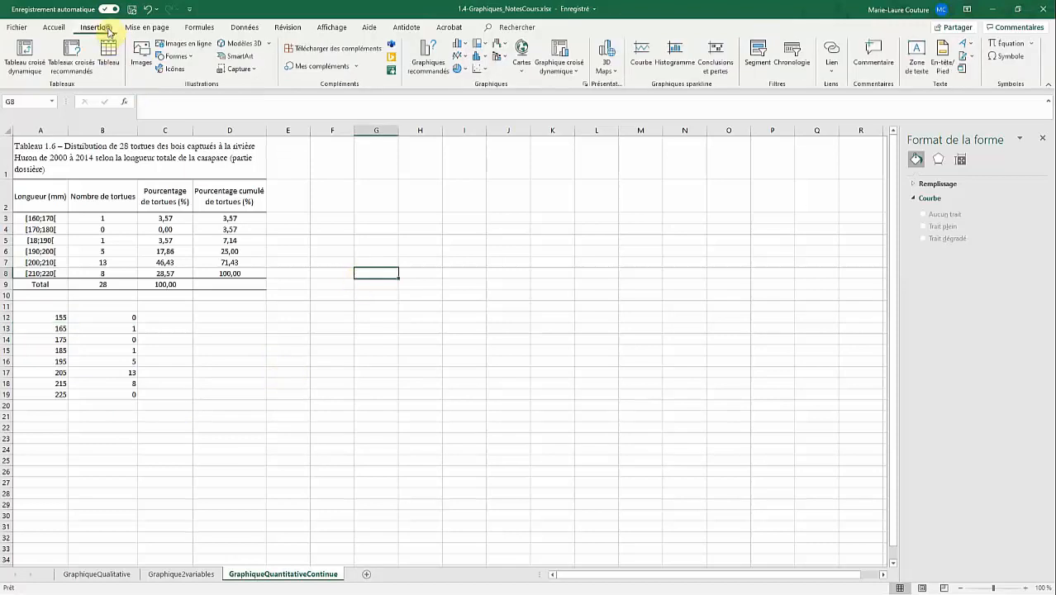
Insert a scatter chart with straight lines and markers, using A12:B19 as its data range
{"action": "left_click", "coordinate": [483, 69]}
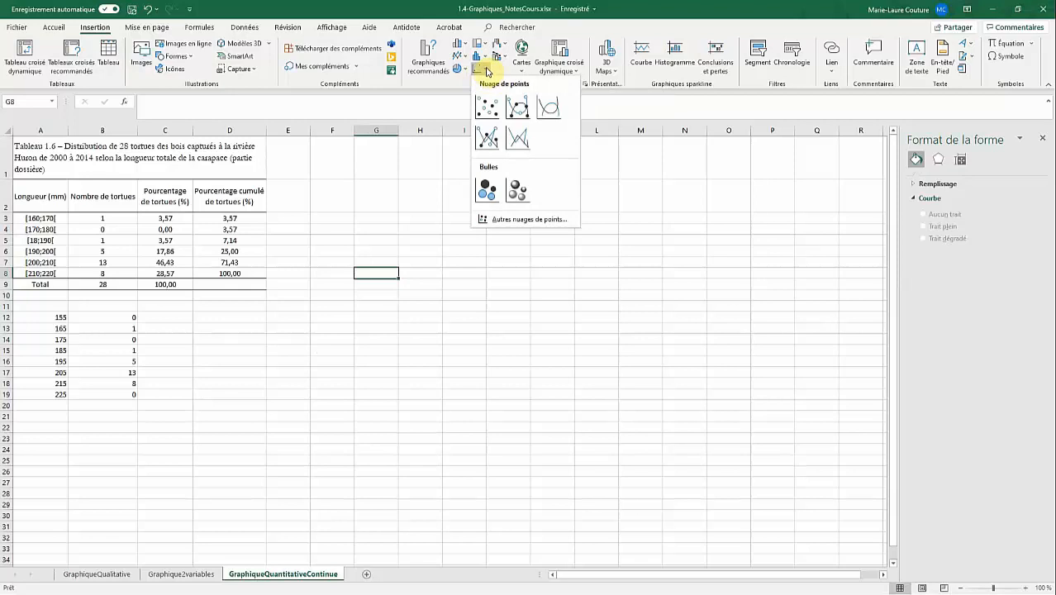
{"action": "left_click", "coordinate": [487, 142]}
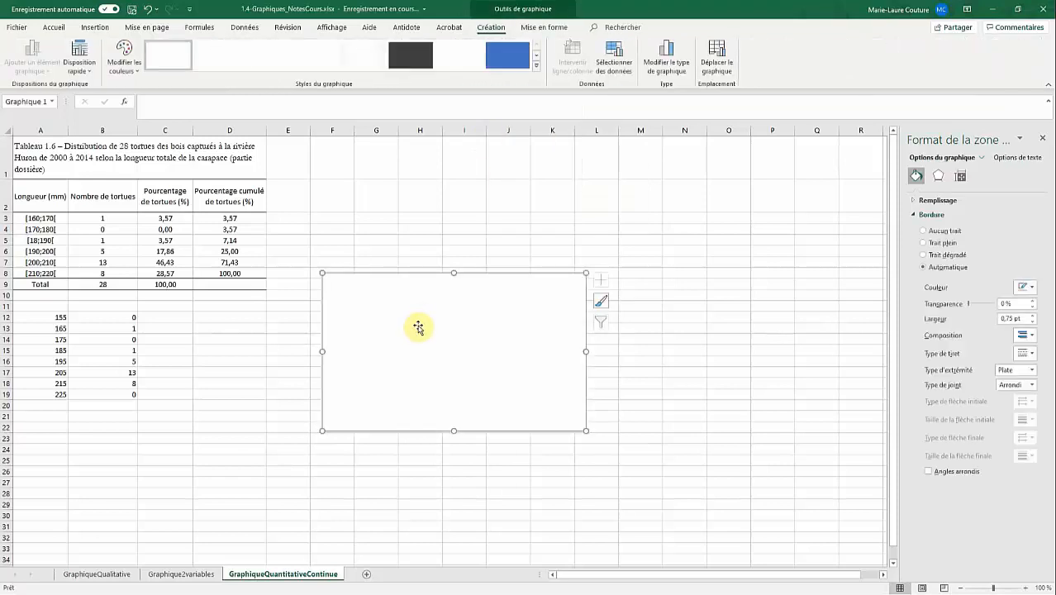
{"action": "left_click", "coordinate": [621, 68]}
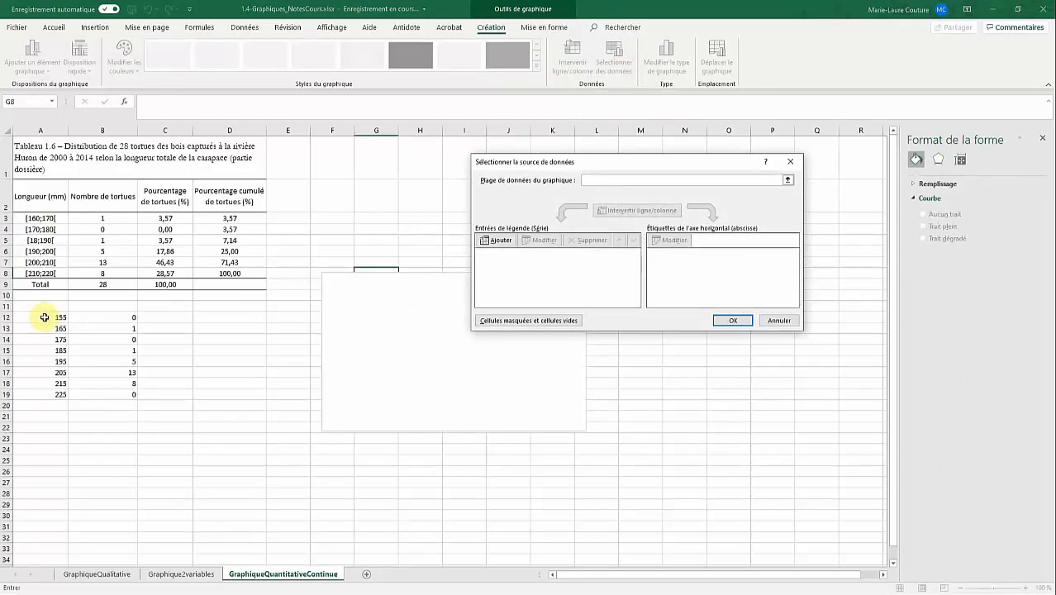
{"action": "left_click_drag", "start_coordinate": [45, 316], "coordinate": [52, 394]}
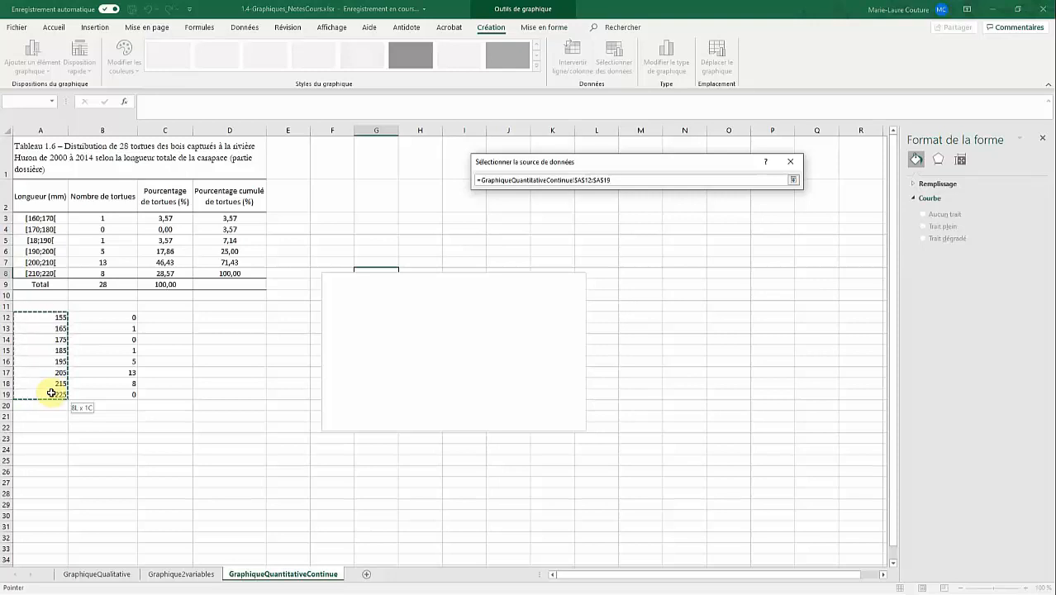
{"action": "left_click_drag", "start_coordinate": [51, 393], "coordinate": [124, 393]}
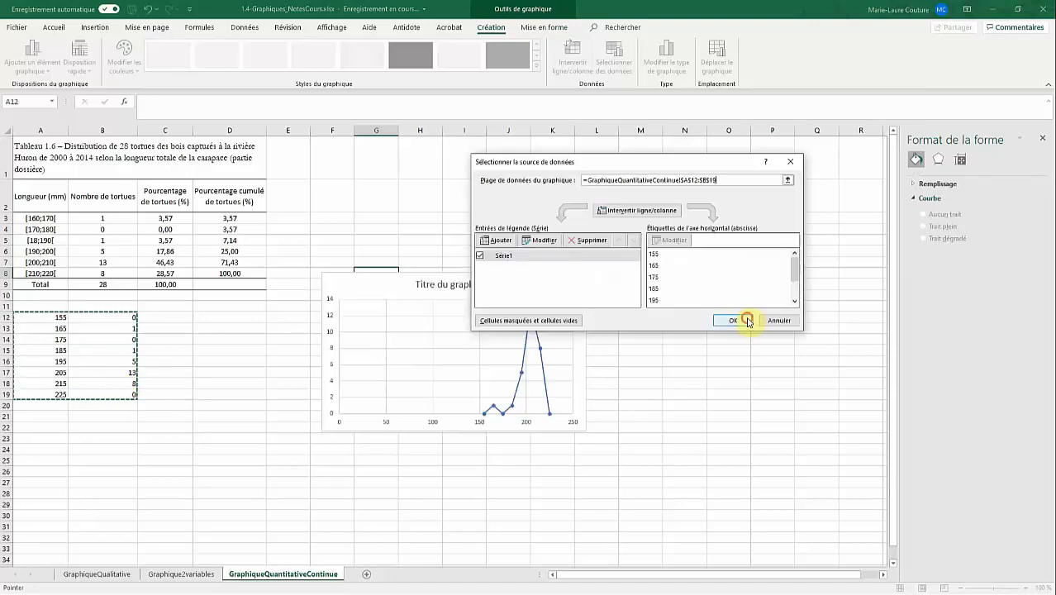
{"action": "left_click", "coordinate": [735, 319]}
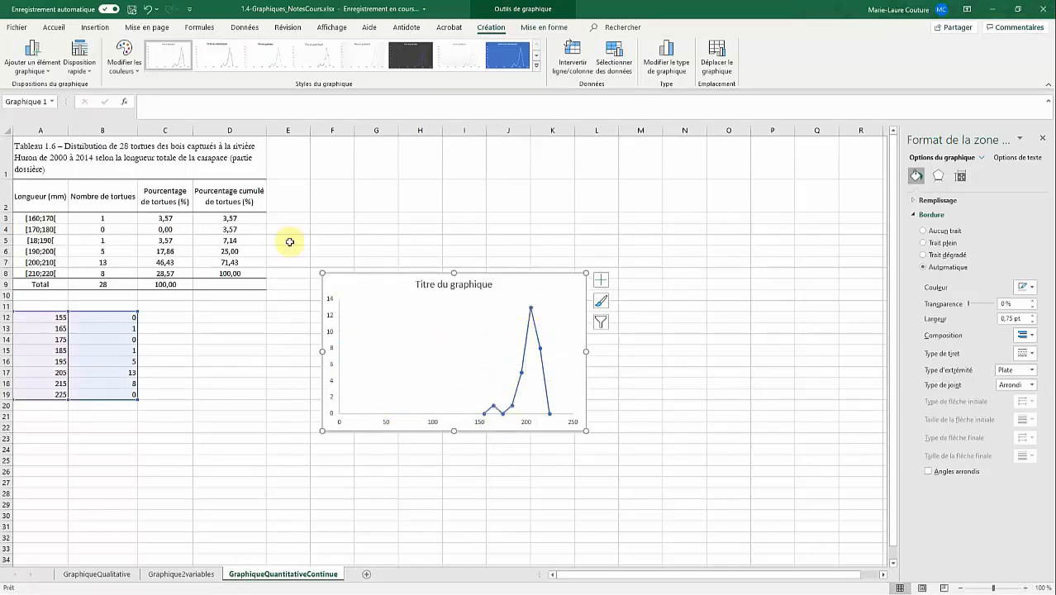
Add data labels above the points of the turtle frequency chart
{"action": "left_click", "coordinate": [49, 71]}
{"action": "mouse_move", "coordinate": [62, 135]}
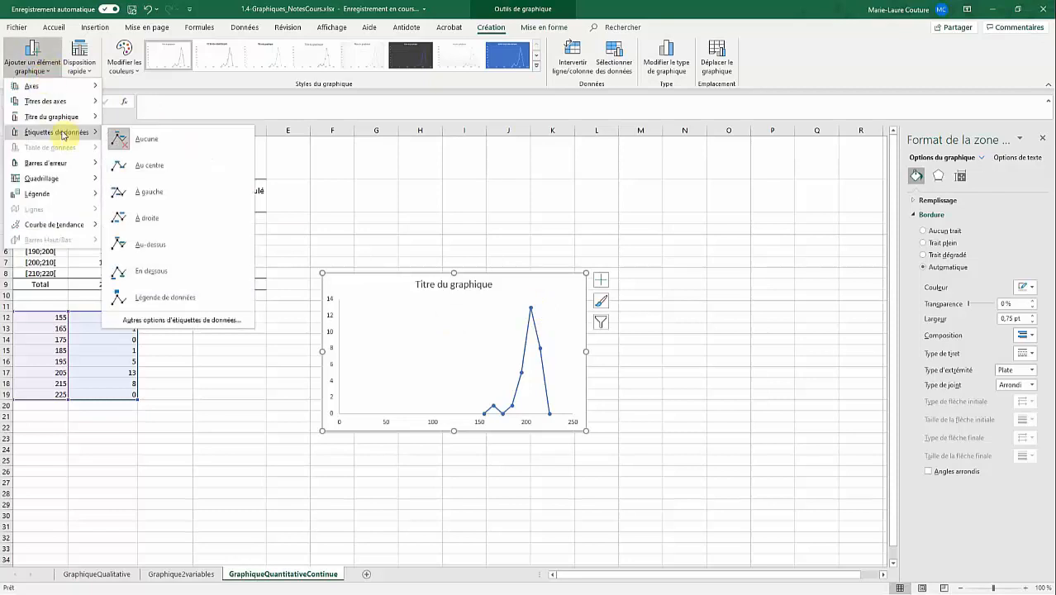
{"action": "left_click", "coordinate": [168, 246]}
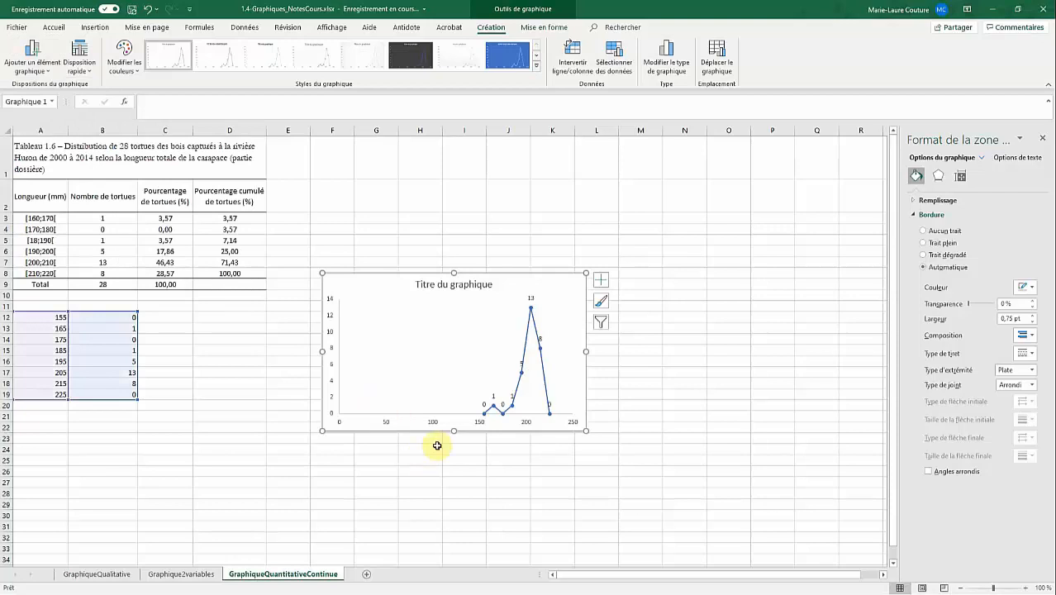
Add a horizontal axis title to the chart reading "Longueur (mm)"
{"action": "left_click", "coordinate": [33, 66]}
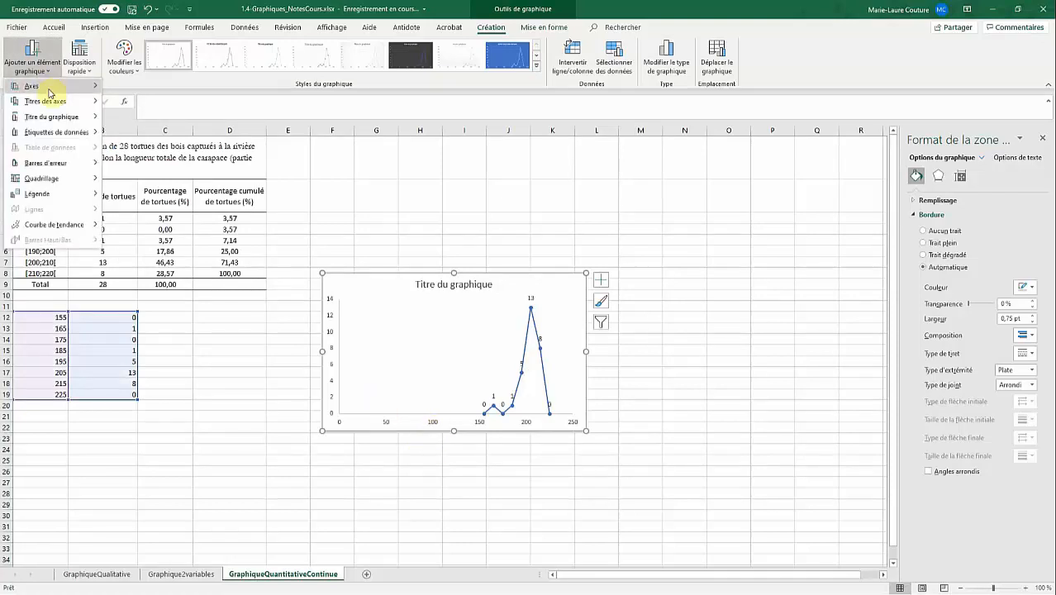
{"action": "mouse_move", "coordinate": [51, 93]}
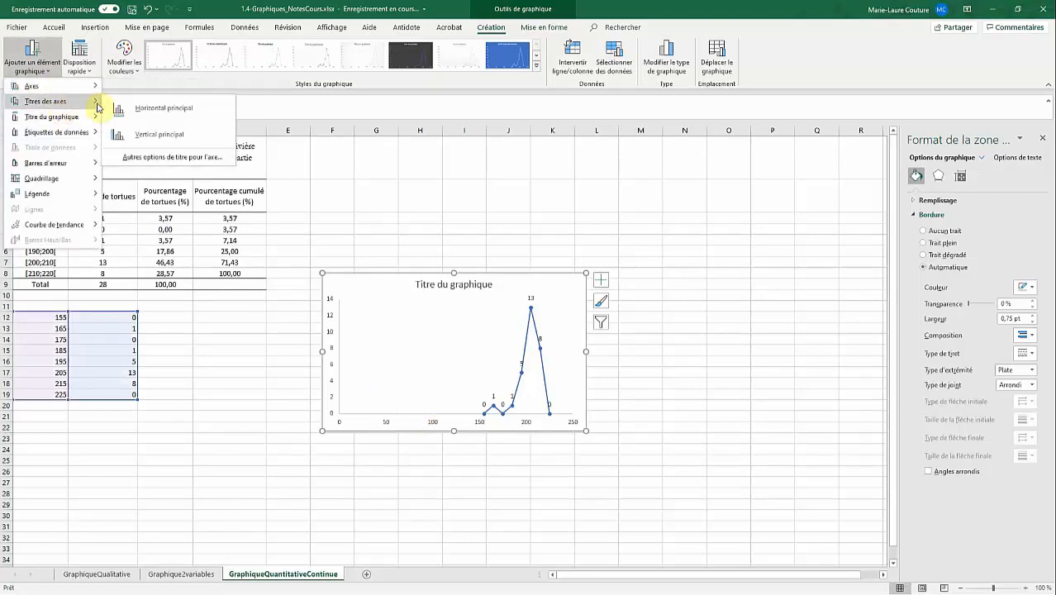
{"action": "left_click", "coordinate": [124, 107]}
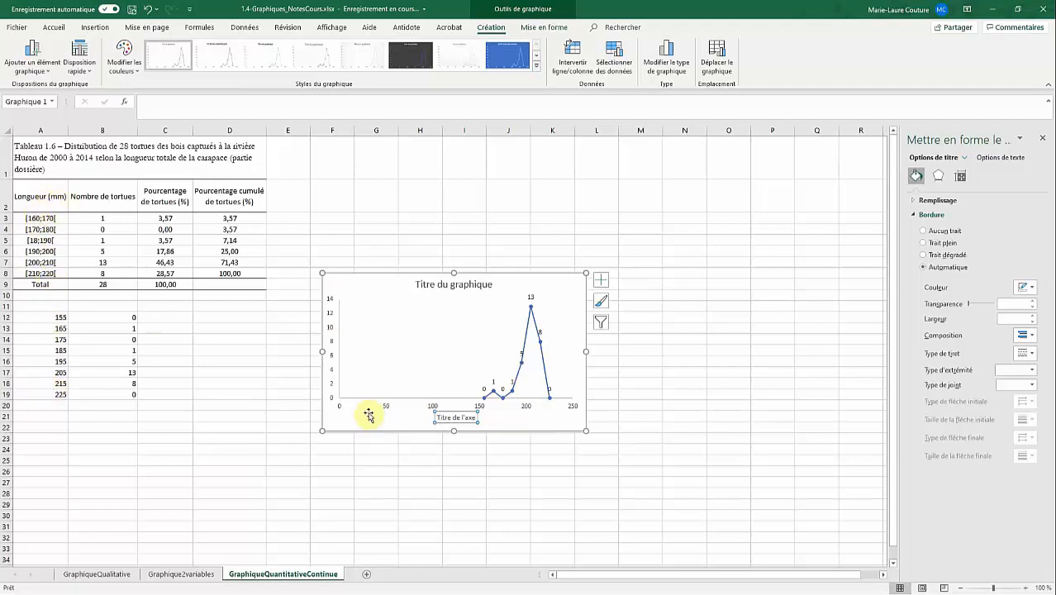
{"action": "type", "text": "Lon"}
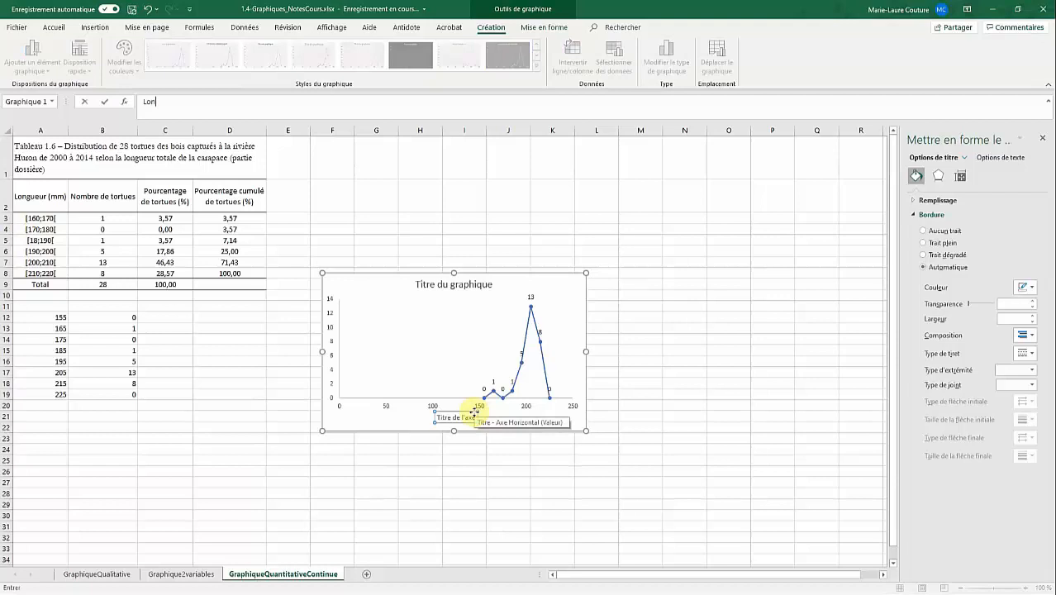
{"action": "type", "text": "gueur (mm"}
{"action": "key", "text": "Return"}
Add a vertical axis title to the chart reading "Nombre de tortues"
{"action": "left_click", "coordinate": [31, 58]}
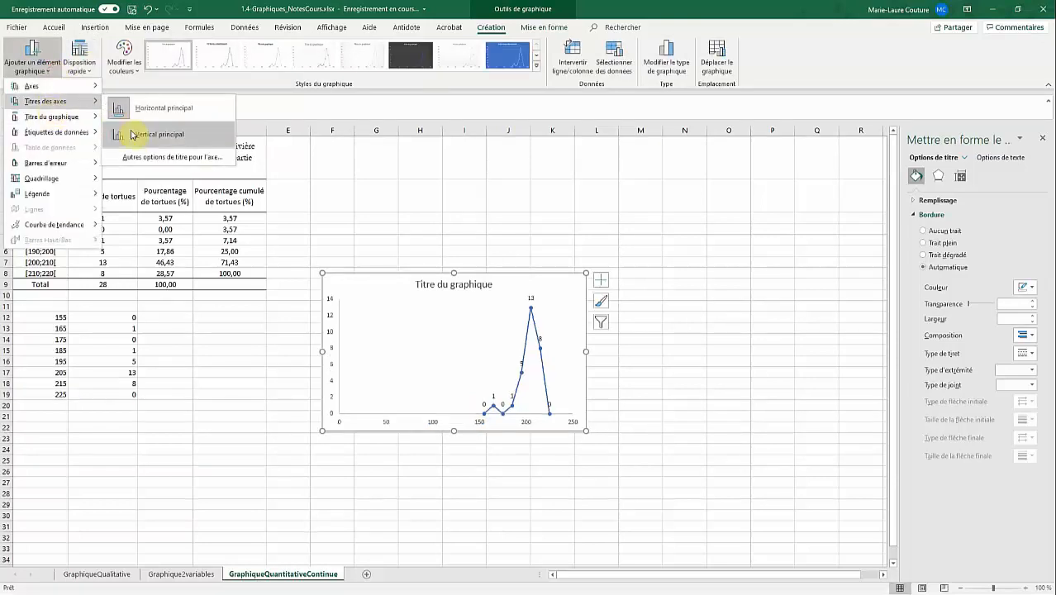
{"action": "left_click", "coordinate": [144, 135]}
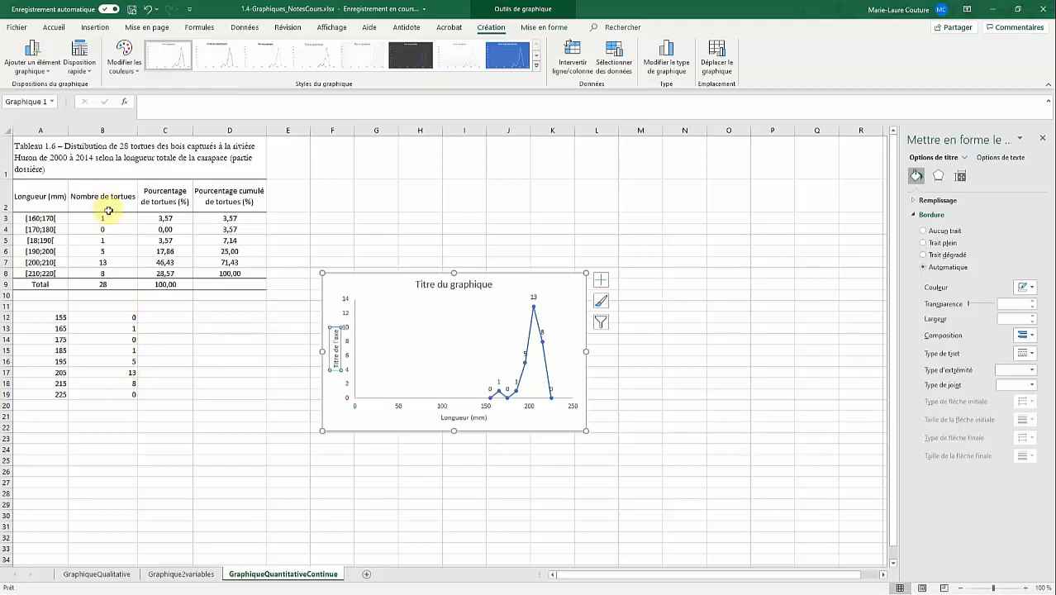
{"action": "type", "text": "Nombre de tortues"}
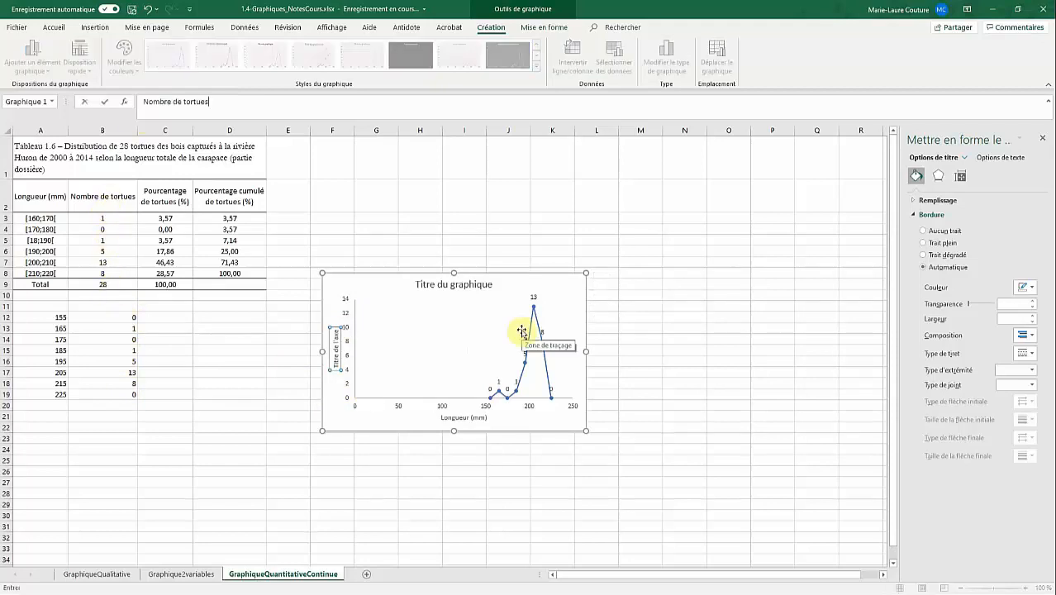
{"action": "key", "text": "Return"}
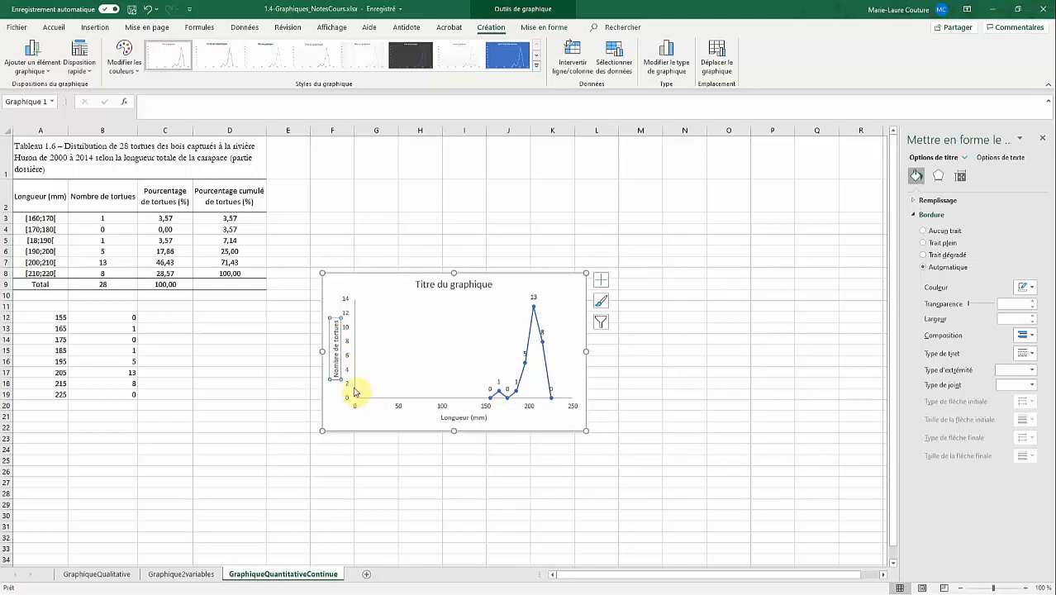
Set the vertical axis's major tick marks to outside (À l'extérieur)
{"action": "left_click", "coordinate": [349, 342]}
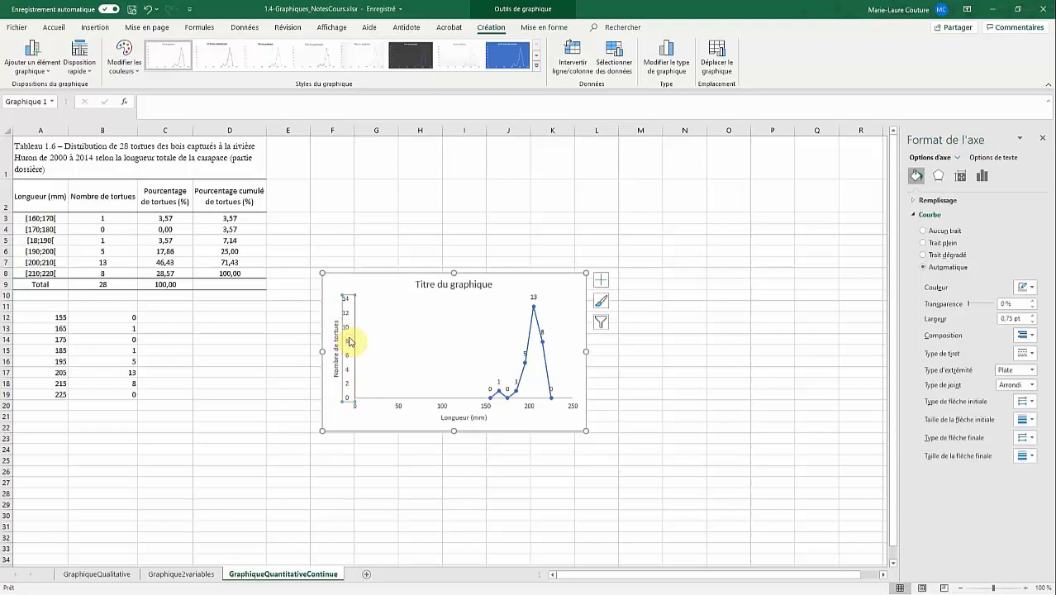
{"action": "left_click", "coordinate": [981, 180]}
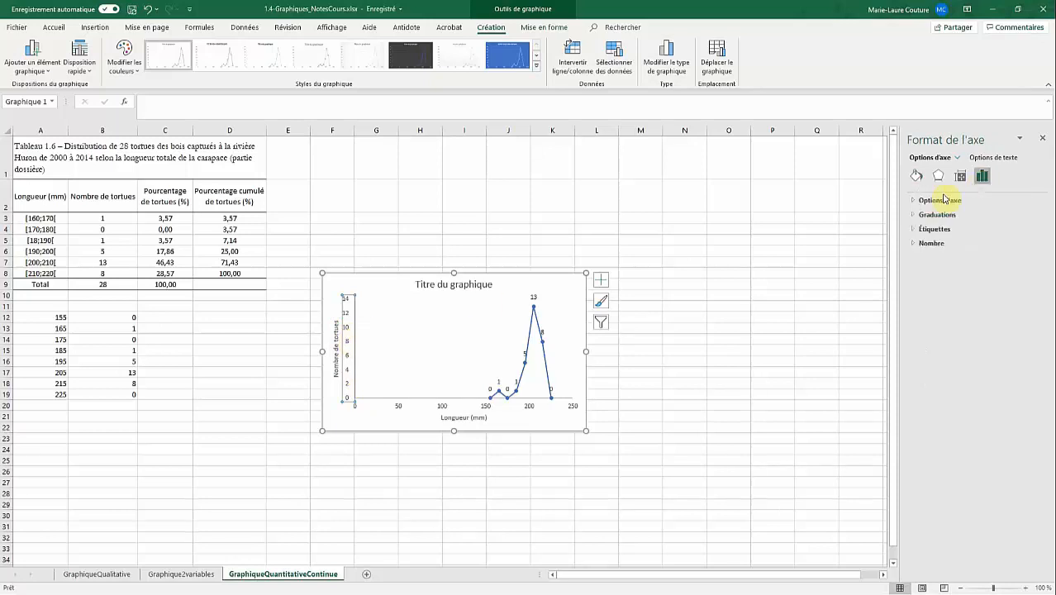
{"action": "left_click", "coordinate": [917, 216]}
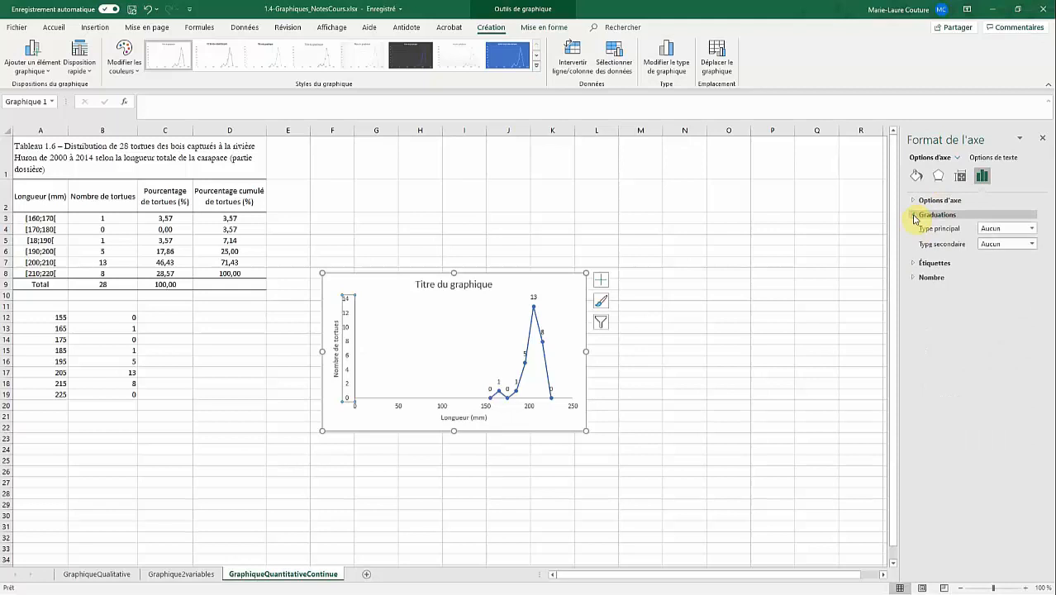
{"action": "left_click", "coordinate": [1001, 229]}
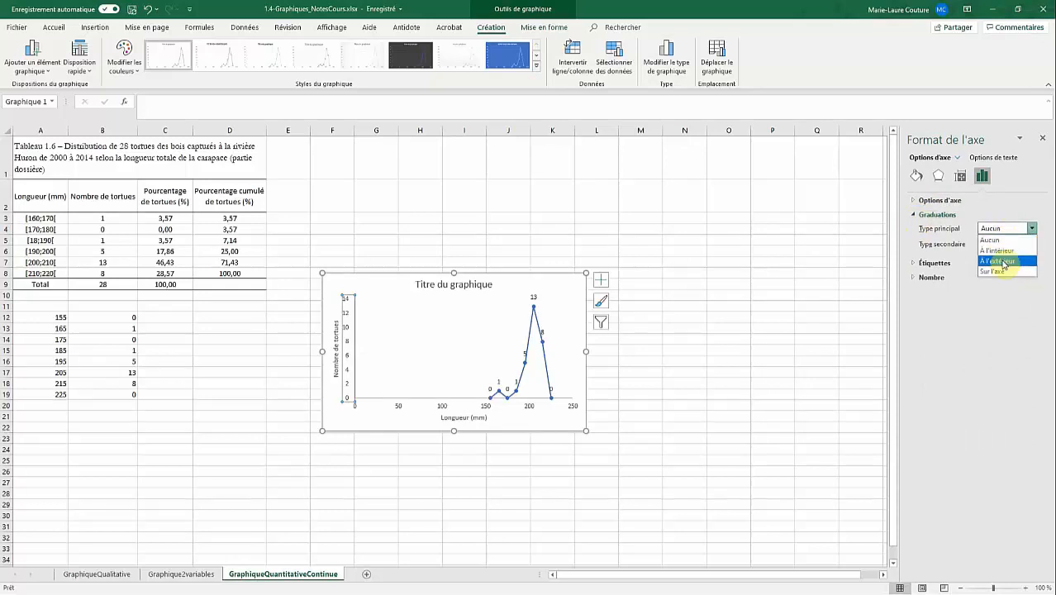
{"action": "left_click", "coordinate": [1004, 263]}
{"action": "left_click", "coordinate": [552, 459]}
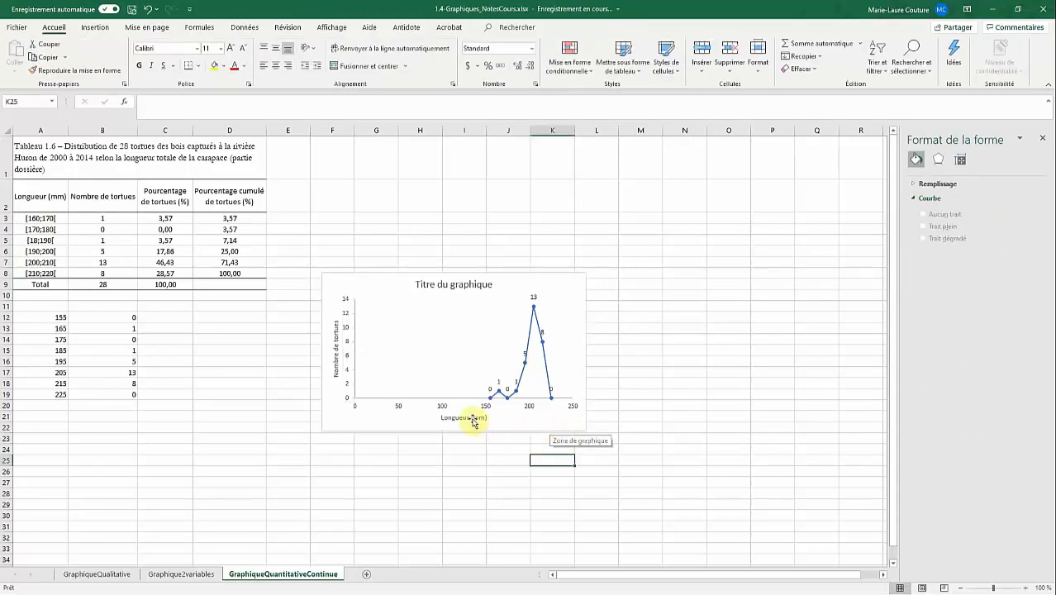
Set the horizontal axis bounds to a minimum of 150 and a maximum of 230, and give it major tick marks
{"action": "left_click", "coordinate": [442, 409]}
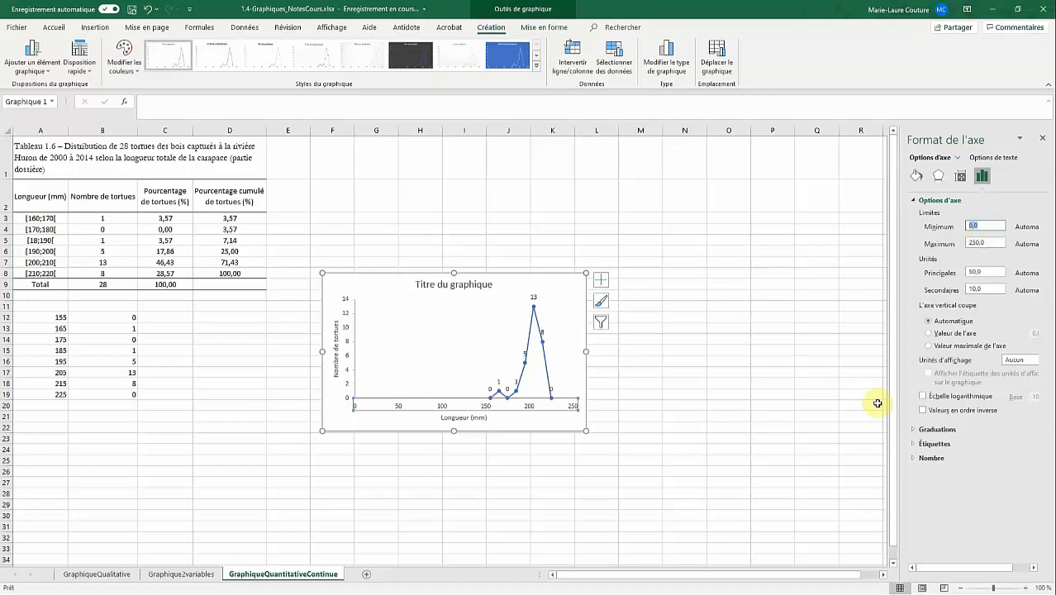
{"action": "type", "text": "150"}
{"action": "left_click", "coordinate": [992, 242]}
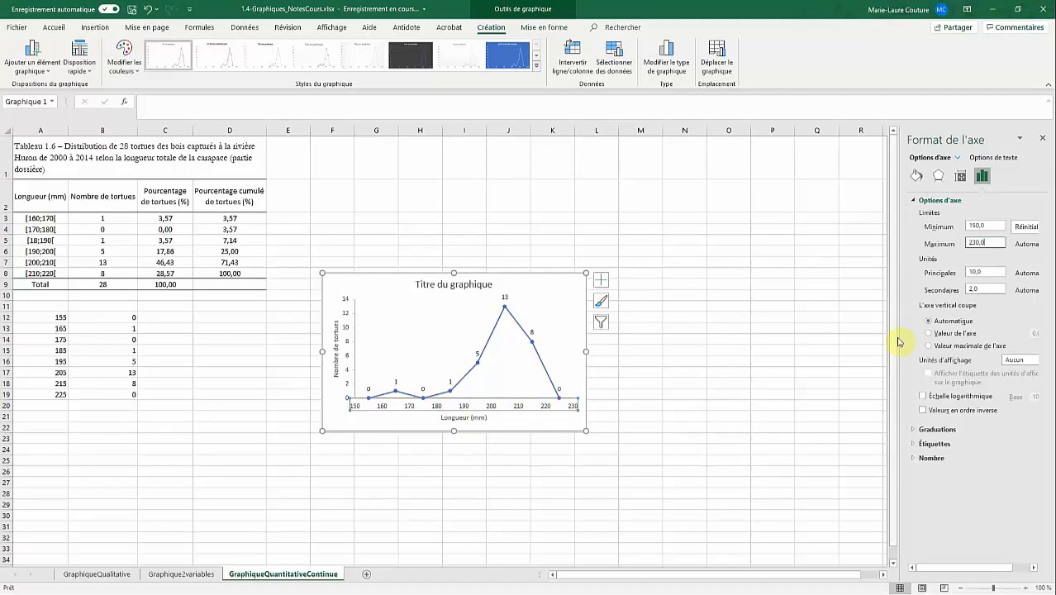
{"action": "left_click", "coordinate": [911, 431]}
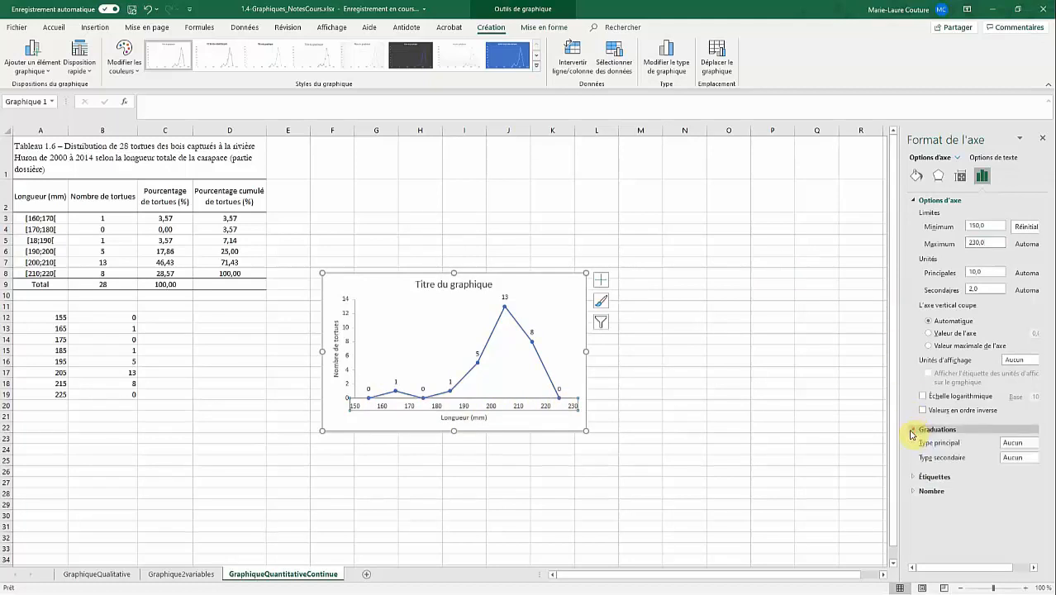
{"action": "left_click", "coordinate": [1008, 447]}
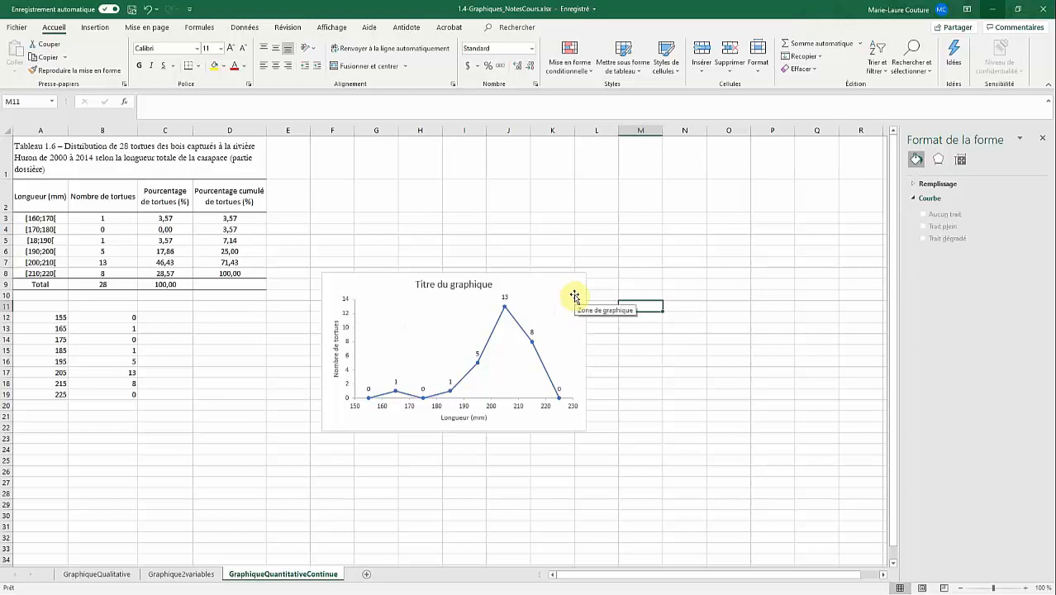
Remove the border around the chart area by setting it to no line (Aucun trait)
{"action": "left_click", "coordinate": [575, 297]}
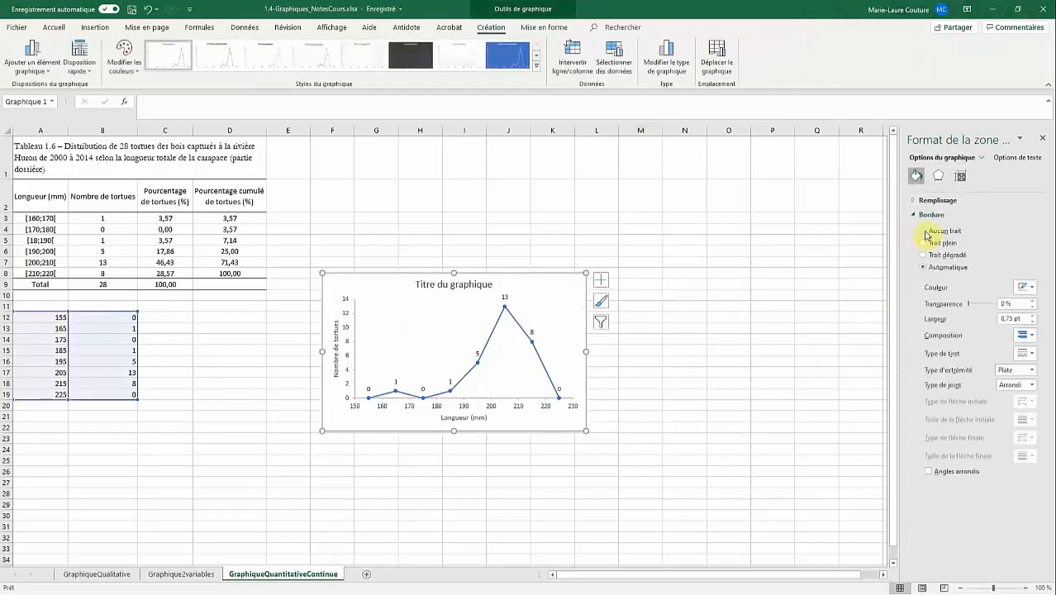
{"action": "left_click", "coordinate": [925, 231]}
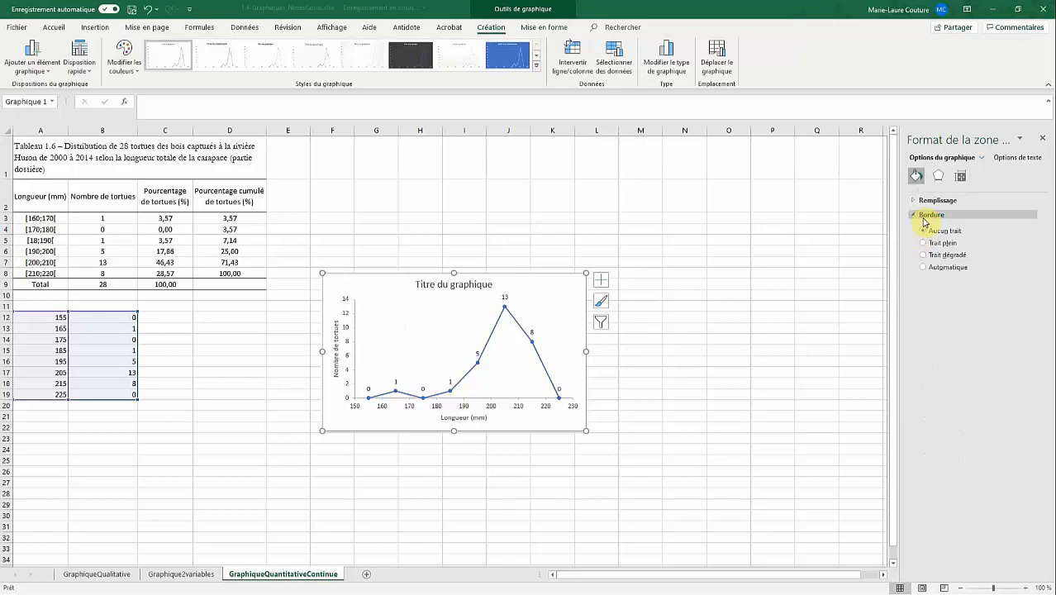
{"action": "left_click", "coordinate": [772, 348]}
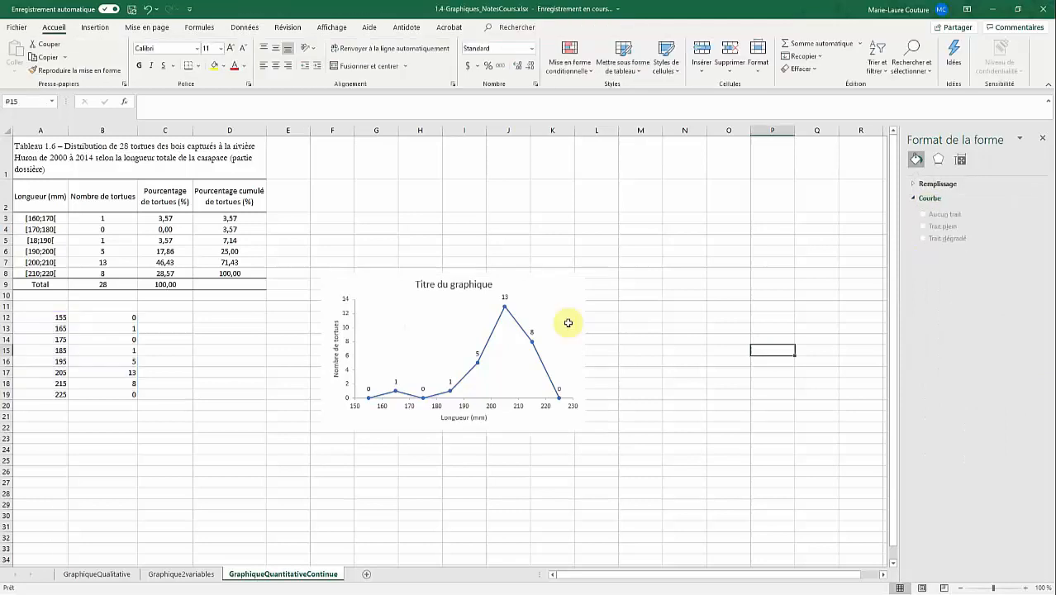
Paste the copied "Figure 1.8– Distribution de 28 tortues des bois" caption as the chart title, left-aligned at 11 pt
{"action": "left_click", "coordinate": [468, 285]}
{"action": "key", "text": "ctrl+v"}
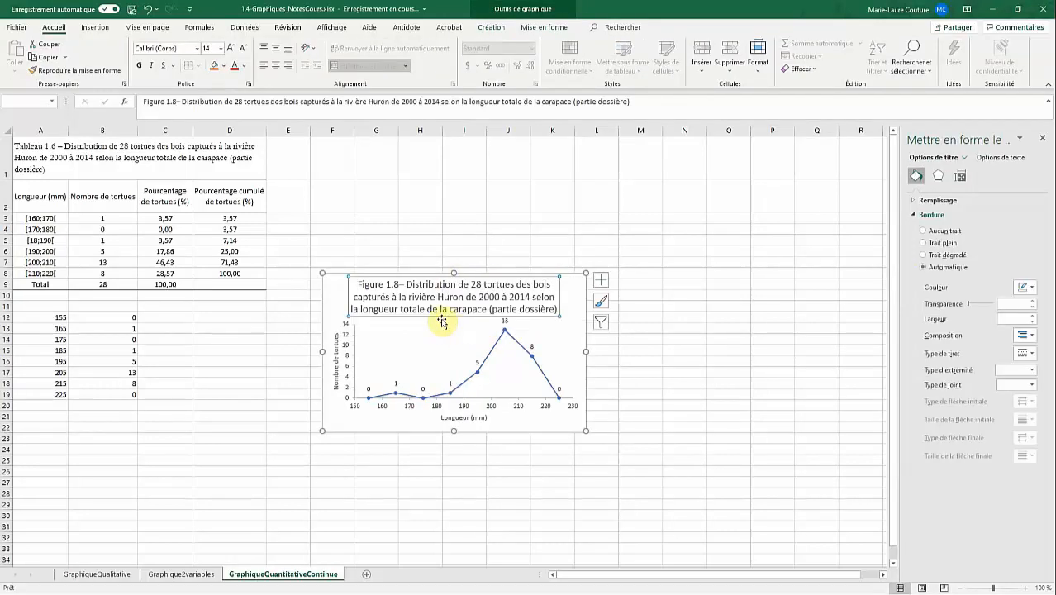
{"action": "left_click", "coordinate": [219, 48]}
{"action": "left_click", "coordinate": [210, 114]}
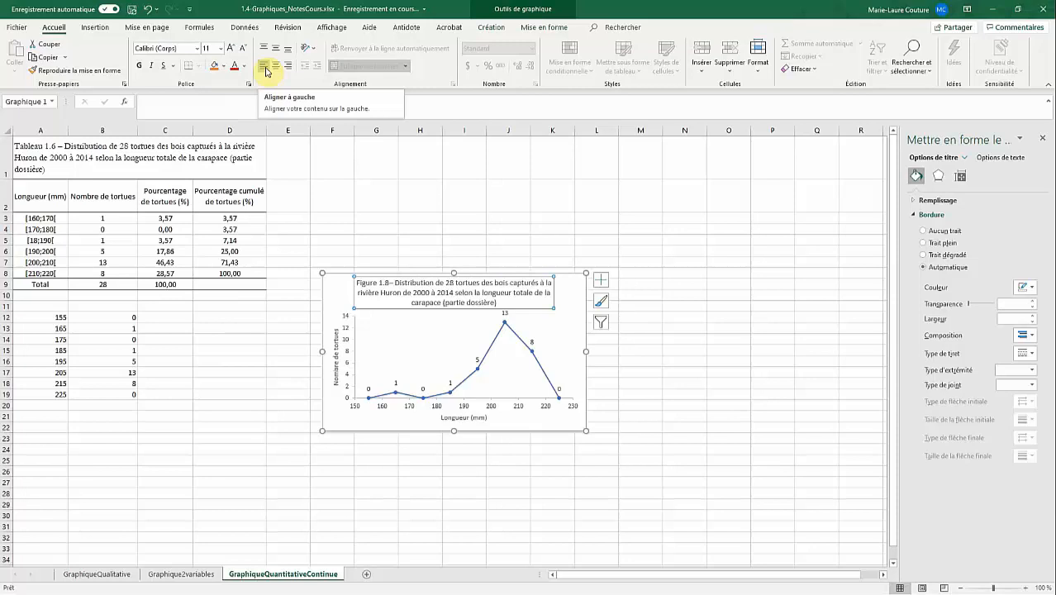
{"action": "left_click", "coordinate": [265, 67]}
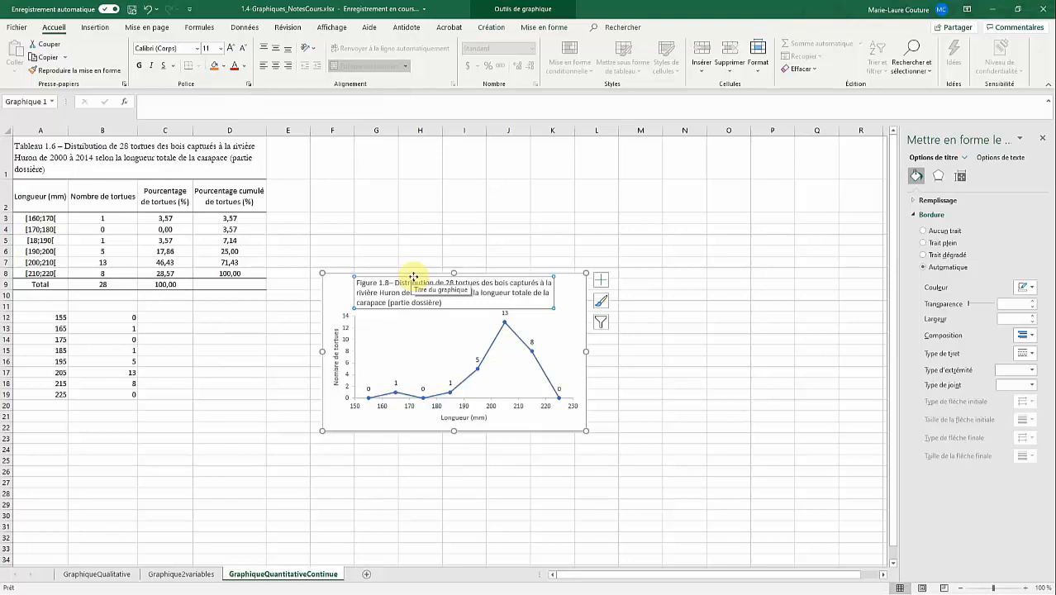
Move the chart title to the bottom of the chart area and shift the plot area up to make room for it
{"action": "left_click_drag", "start_coordinate": [413, 276], "coordinate": [409, 398]}
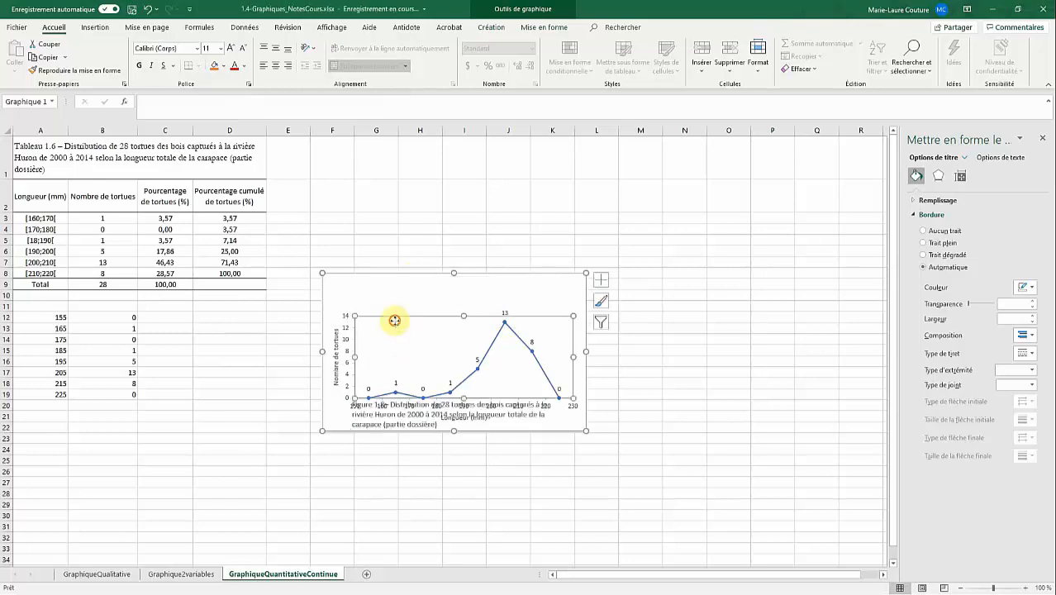
{"action": "left_click", "coordinate": [385, 319]}
{"action": "left_click_drag", "start_coordinate": [387, 336], "coordinate": [384, 310]}
{"action": "left_click", "coordinate": [752, 493]}
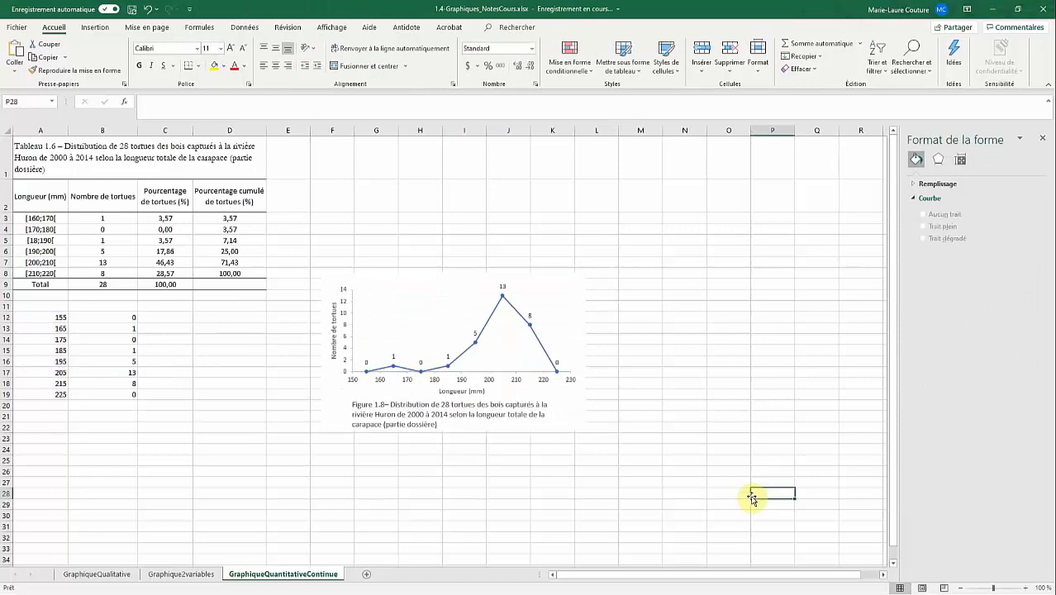